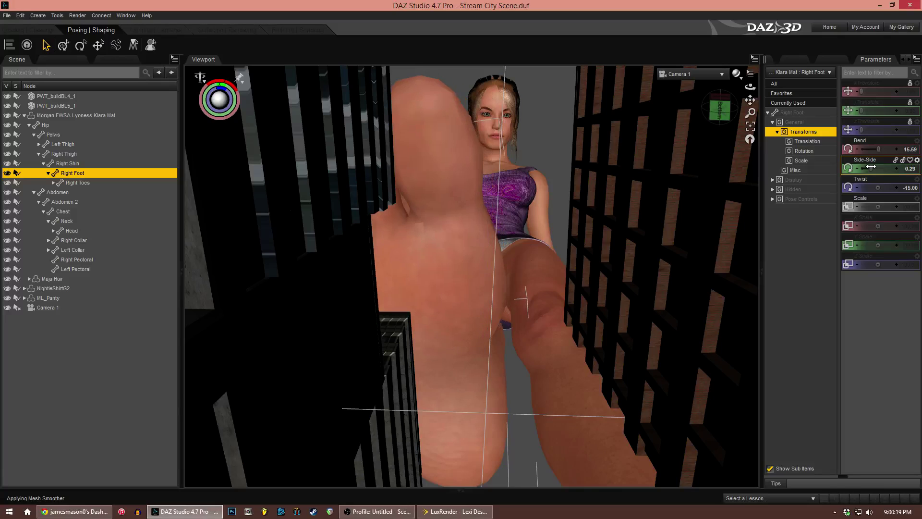
- Move the building PWT_buildBL5_1 to an xtran of about -8574 and a ztran of 4040.10
left_click(344, 345)
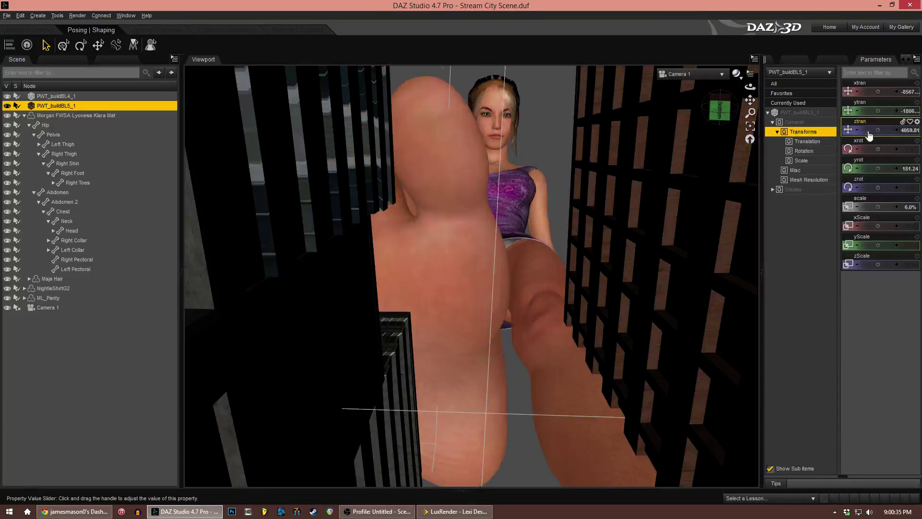
left_click_drag(878, 91, 876, 127)
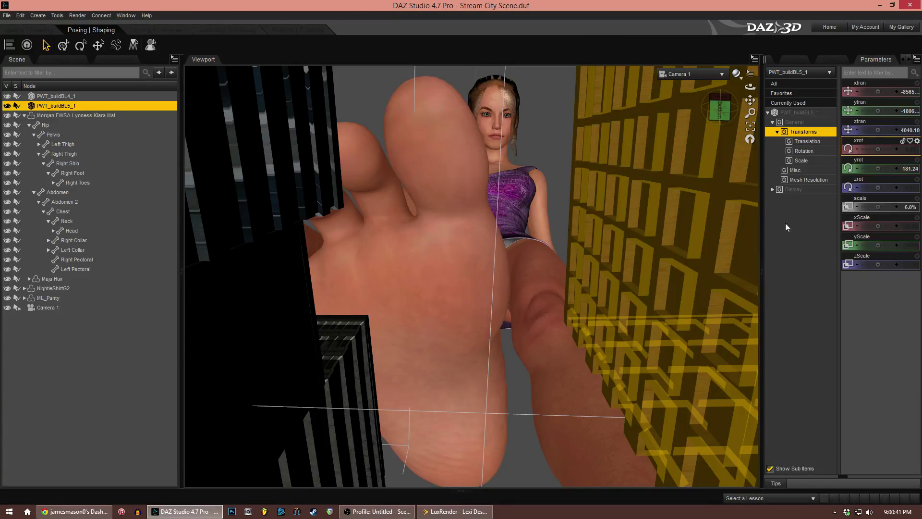
left_click_drag(877, 91, 877, 92)
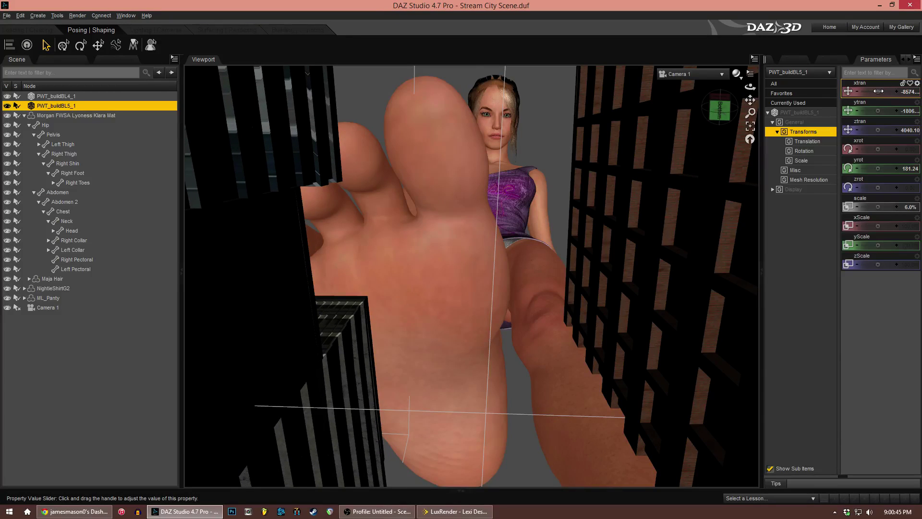
- Move the building PWT_buildBL4_1 to an xtran of about -8601 and a ztran of 86.87
left_click(669, 330)
left_click_drag(878, 130, 878, 130)
left_click_drag(879, 91, 882, 91)
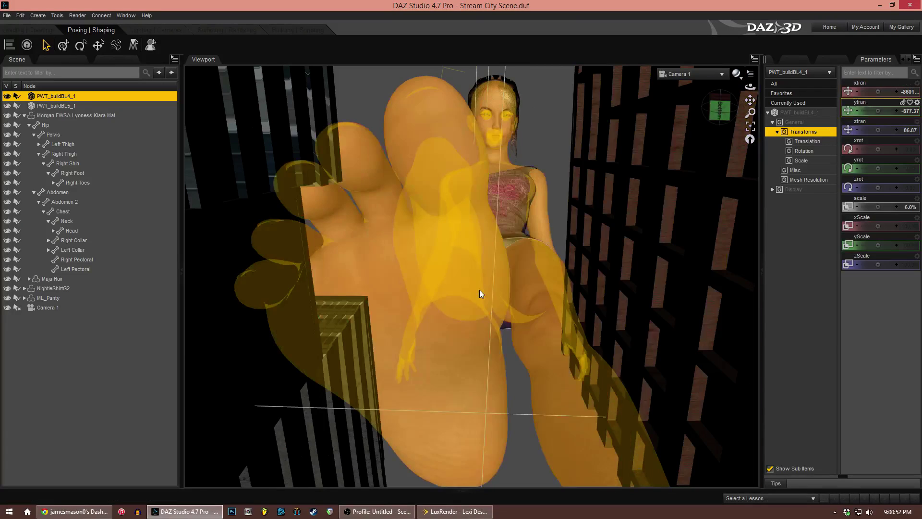
- Adjust the Side-Side tilt of the figure's Abdomen 2 and set the Left Shoulder's Front-Back rotation to 22.13
left_click(429, 292)
left_click(431, 354)
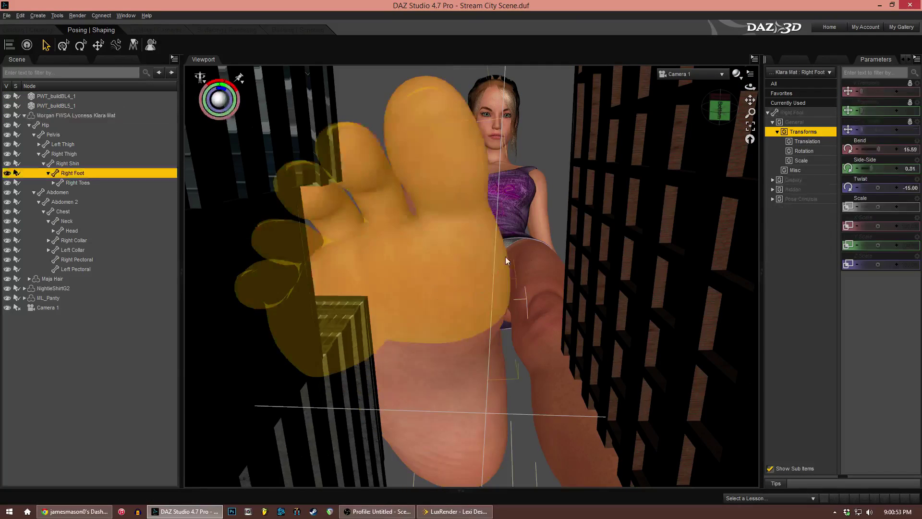
left_click(500, 166)
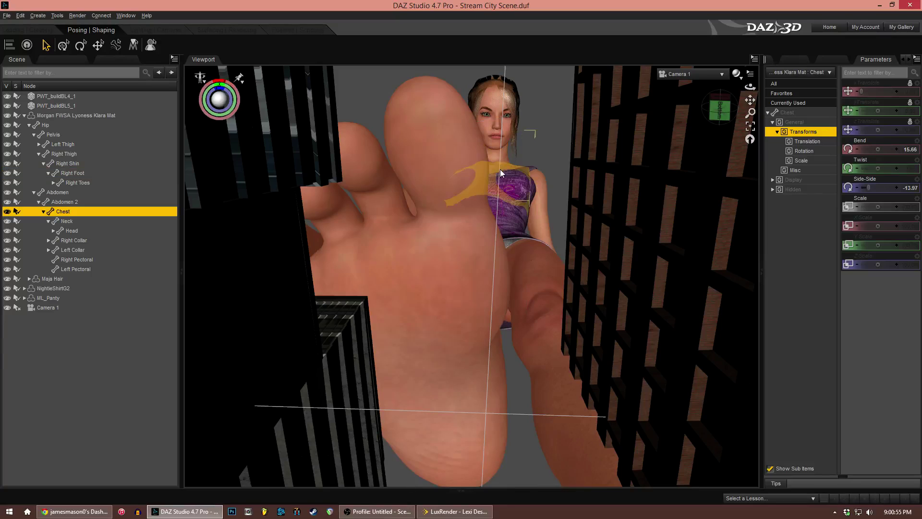
left_click(504, 198)
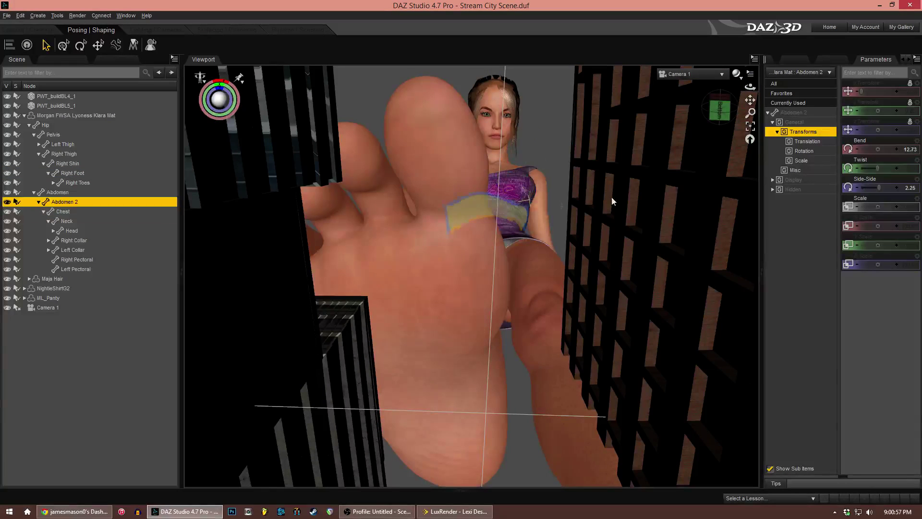
left_click_drag(878, 188, 889, 169)
left_click(553, 226)
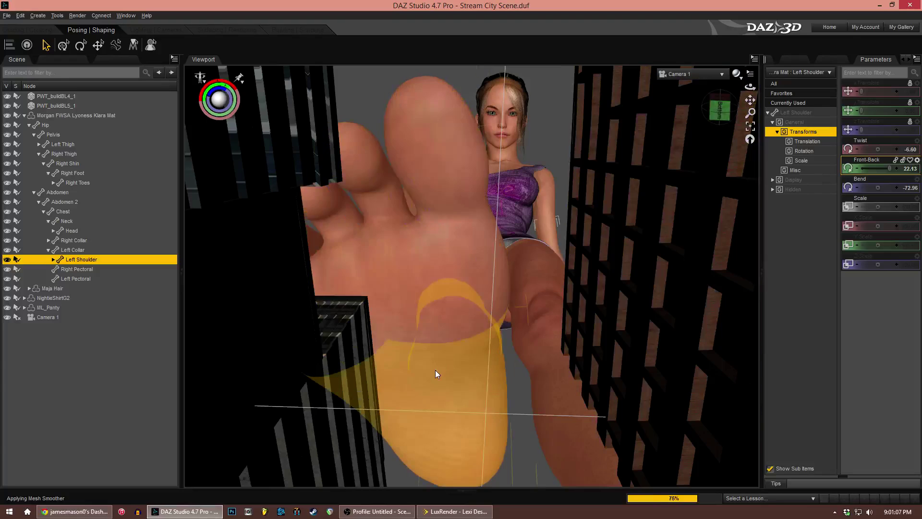
- Examine the figure's raised right leg, comparing the perspective view with the Camera 1 view
left_click(691, 75)
left_click(691, 89)
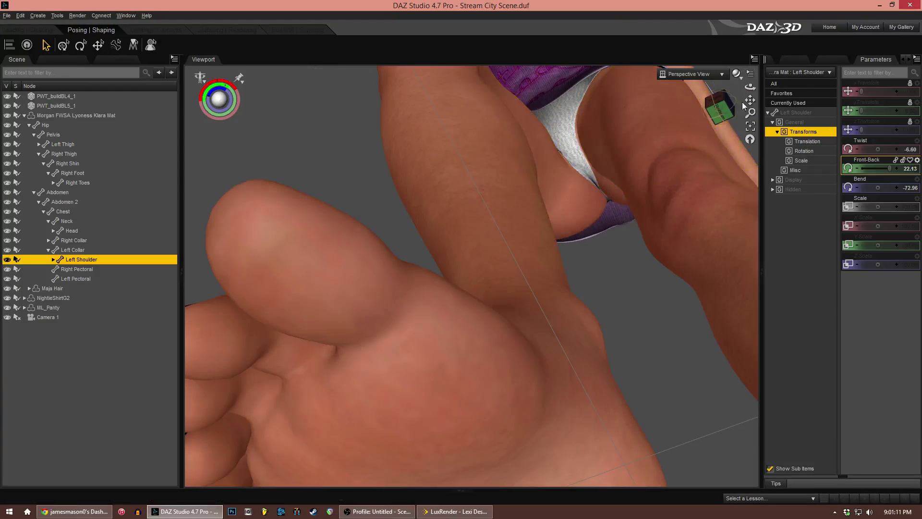
left_click_drag(750, 100, 715, 258)
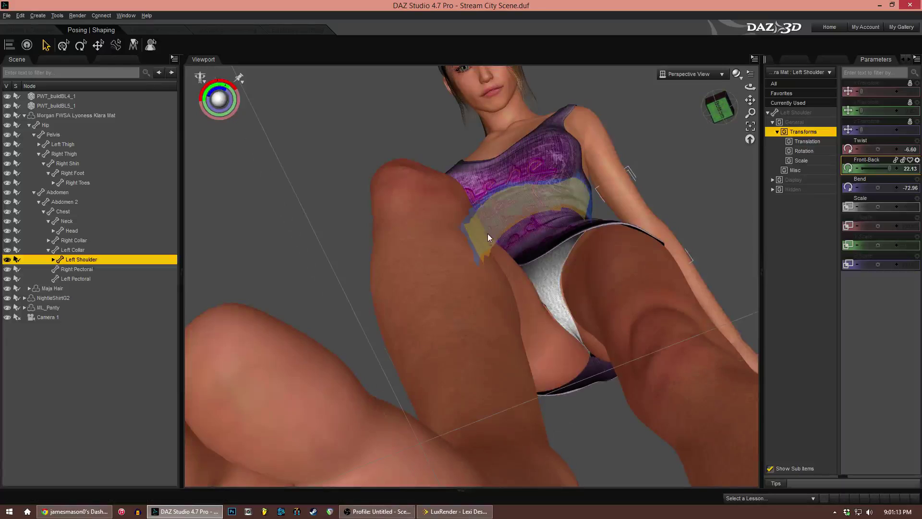
left_click(467, 234)
left_click(710, 74)
left_click(699, 85)
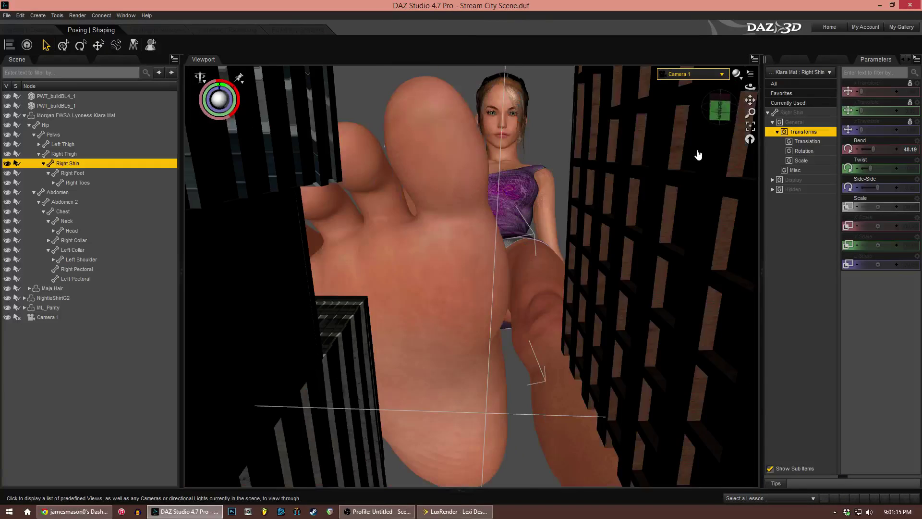
left_click(707, 75)
left_click(694, 94)
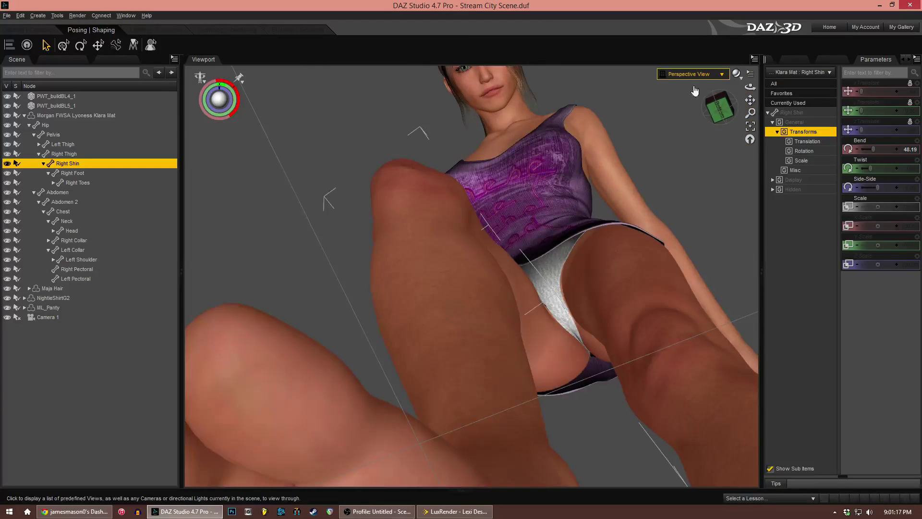
- Set the Right Thigh's Side-Side to 10.82 and Bend to -37.81, and the Right Foot's Side-Side to -1.25
left_click(499, 258)
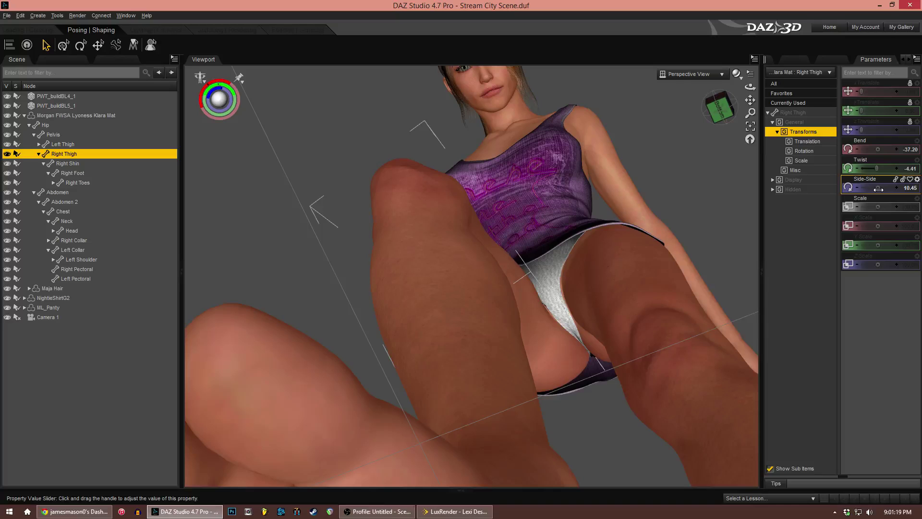
left_click(694, 74)
left_click(694, 85)
left_click_drag(878, 188, 878, 188)
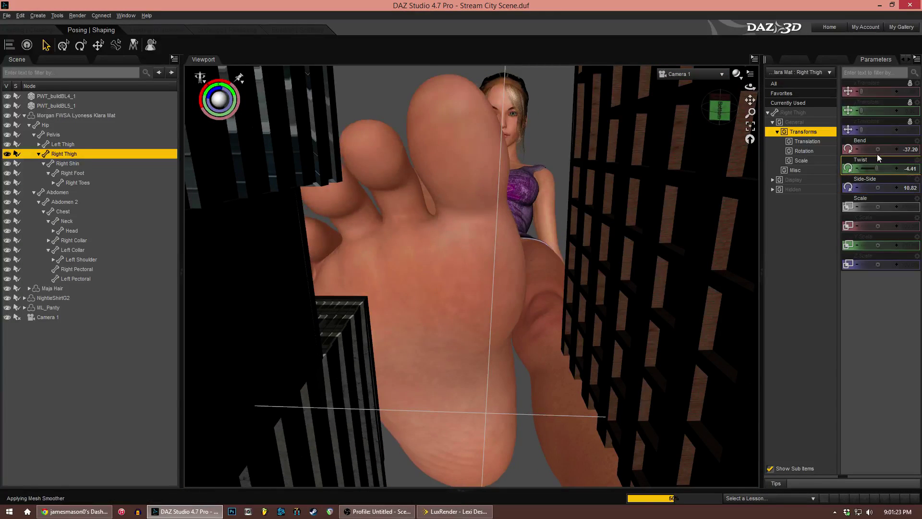
left_click_drag(878, 150, 876, 149)
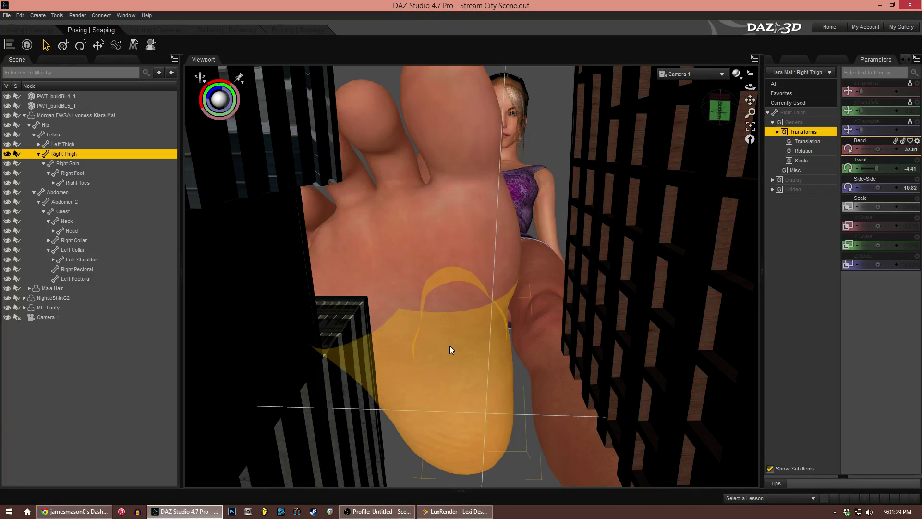
left_click(449, 344)
left_click_drag(871, 169, 869, 169)
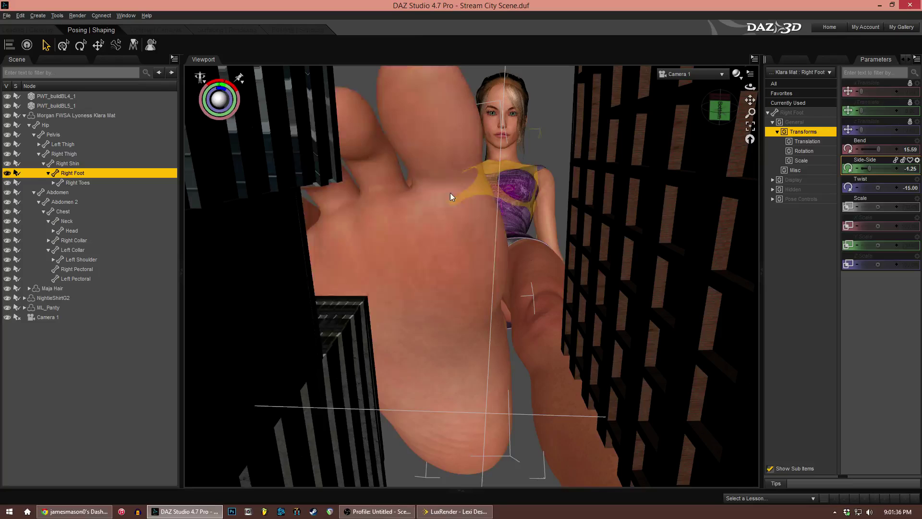
- Shift the building PWT_buildBL5_1 along X and Z to expose more of the toes in the Camera 1 view
left_click(264, 268)
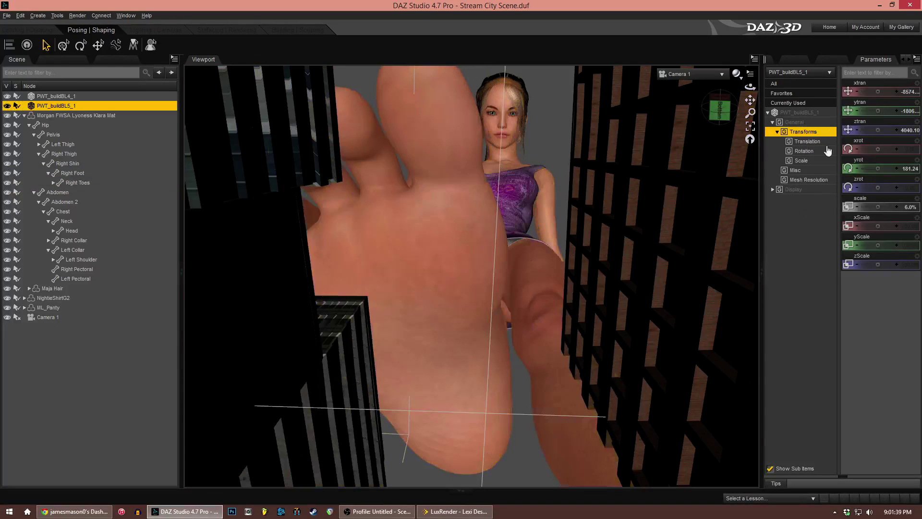
left_click_drag(884, 130, 878, 129)
mouse_move(884, 91)
left_mouse_down()
mouse_move(891, 91)
mouse_move(882, 91)
left_mouse_up()
left_click(458, 241)
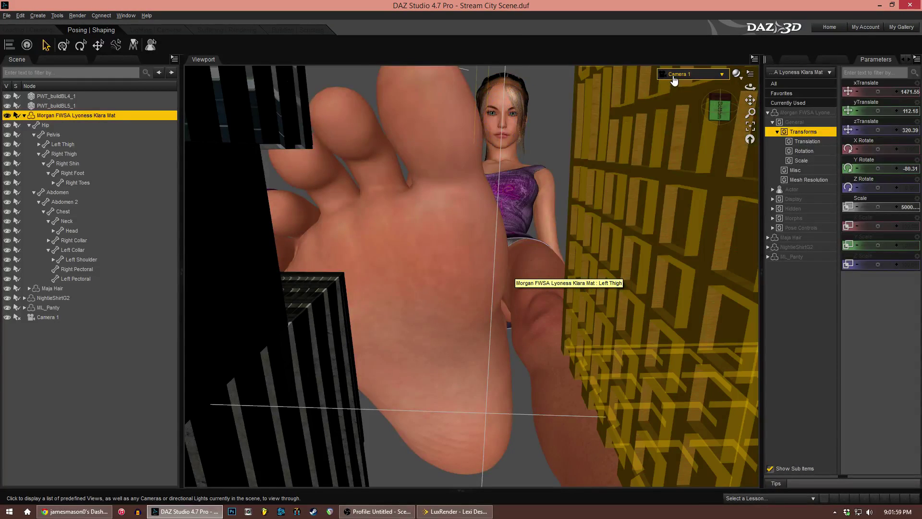
- In the perspective view, set the Maja Hair movement values BangsBack to -100% and BangsForward to 100%
left_click(673, 78)
left_click(674, 80)
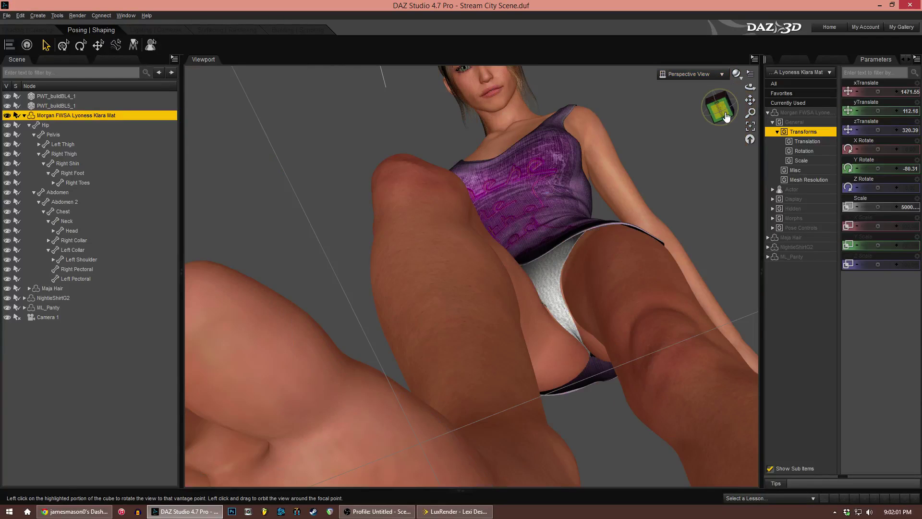
left_click_drag(750, 99, 718, 134)
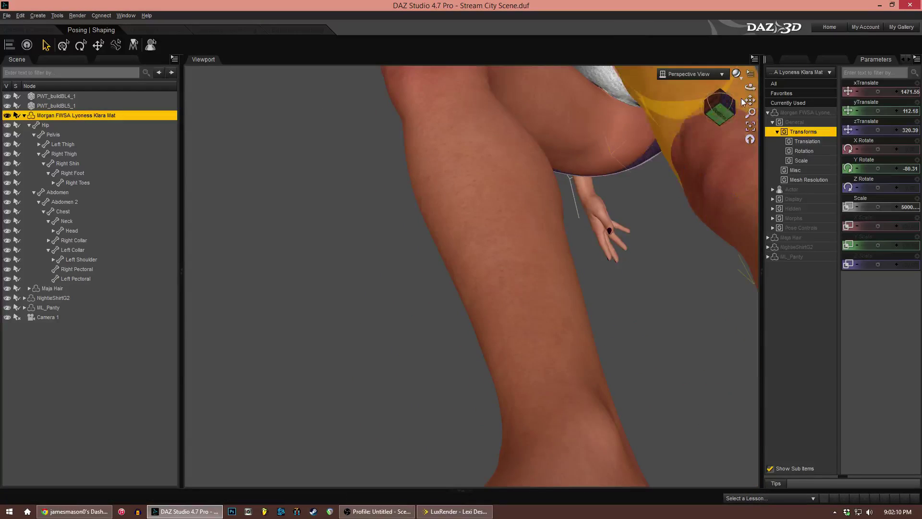
left_click_drag(749, 101, 742, 193)
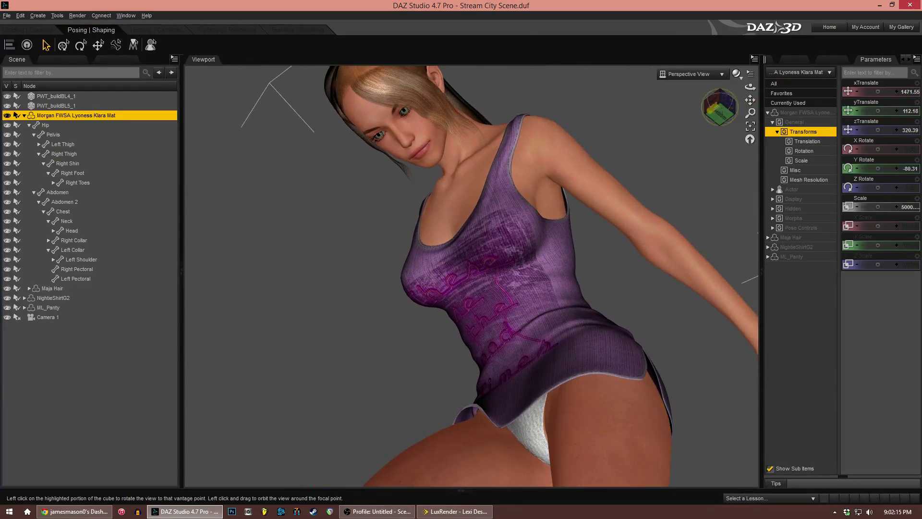
left_click_drag(712, 110, 748, 124)
left_click(719, 84)
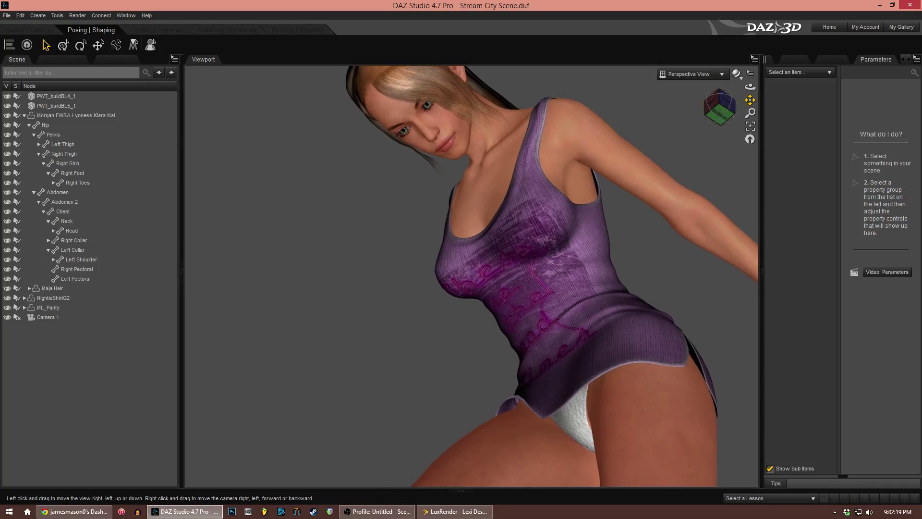
left_click(462, 103)
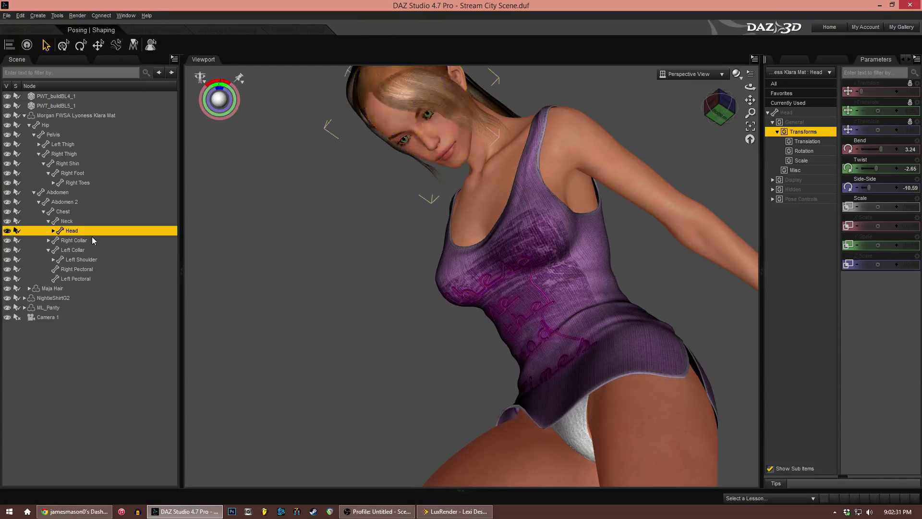
left_click(61, 288)
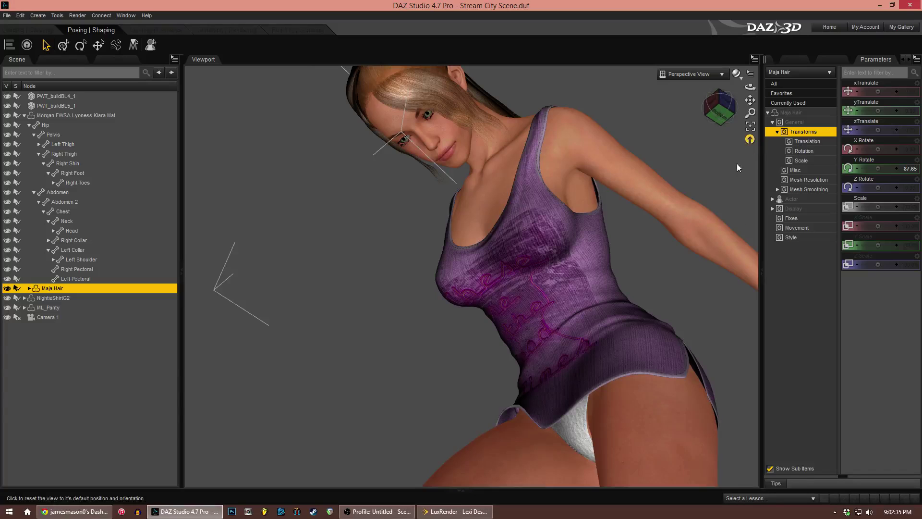
left_click(801, 228)
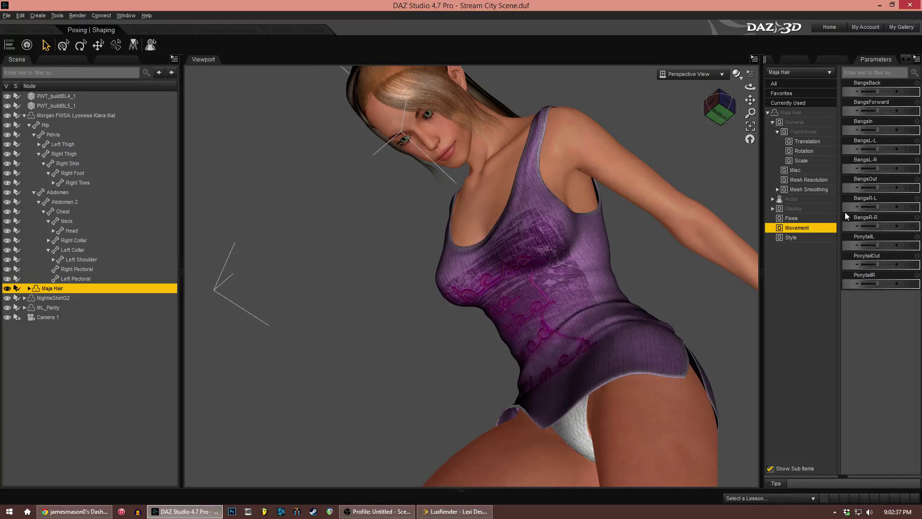
left_click_drag(718, 112, 718, 117)
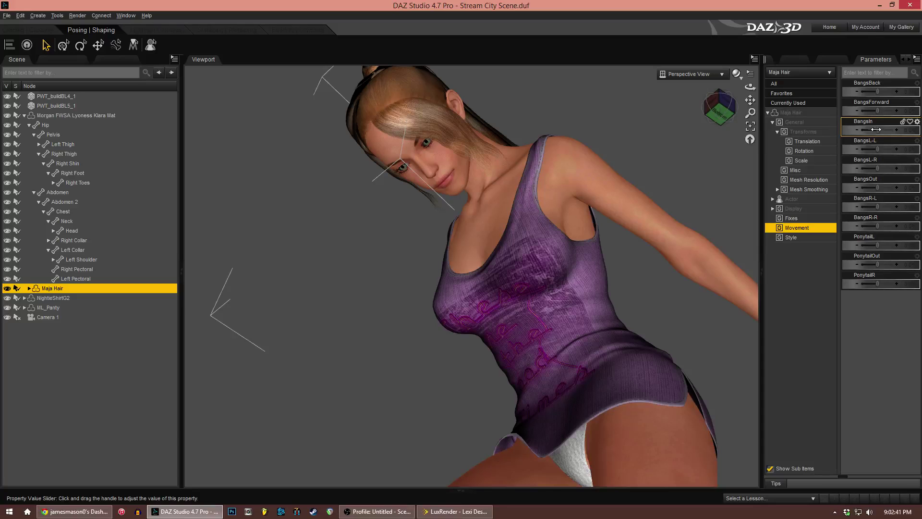
left_click_drag(877, 111, 841, 93)
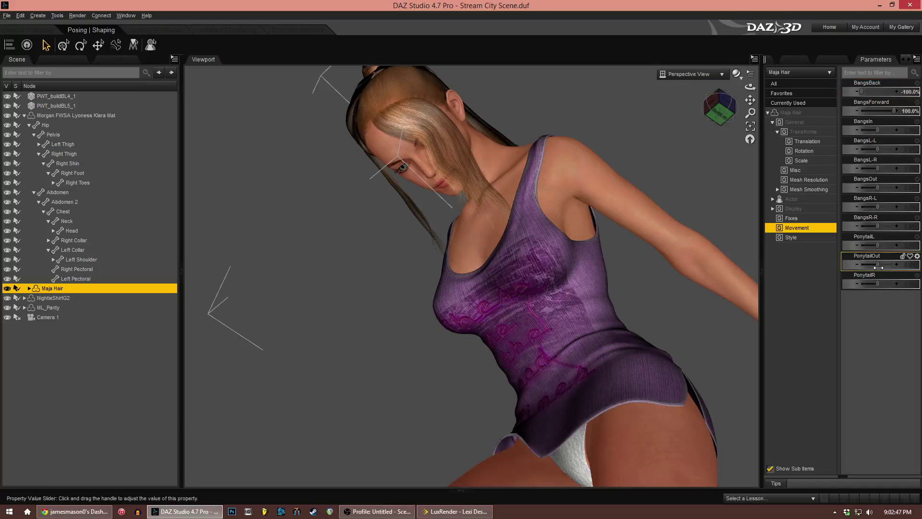
- Set PonytailOut and PonytailL to -100%, BangsR-R to 70.6%, BangsR-L to 8.8% and BangsOut to 17.6%, and check the hair through Camera 1
left_click_drag(877, 265, 857, 265)
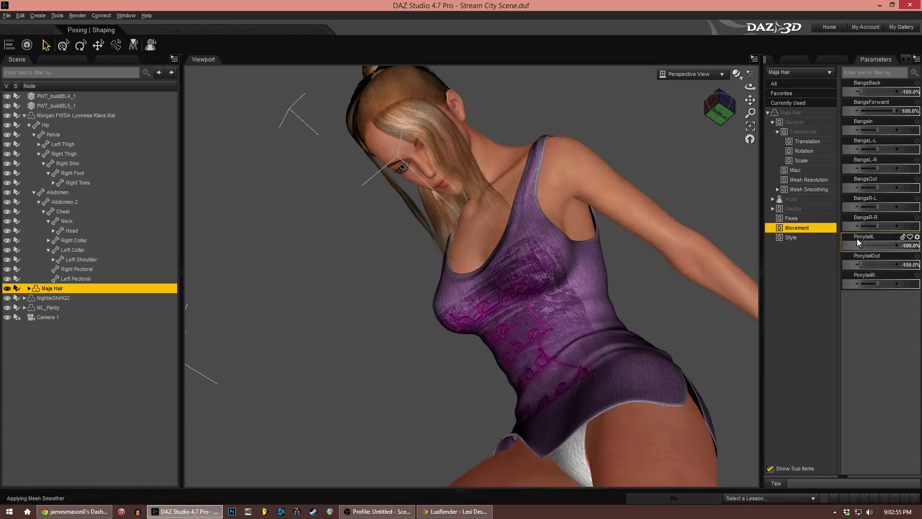
left_click_drag(877, 229, 880, 192)
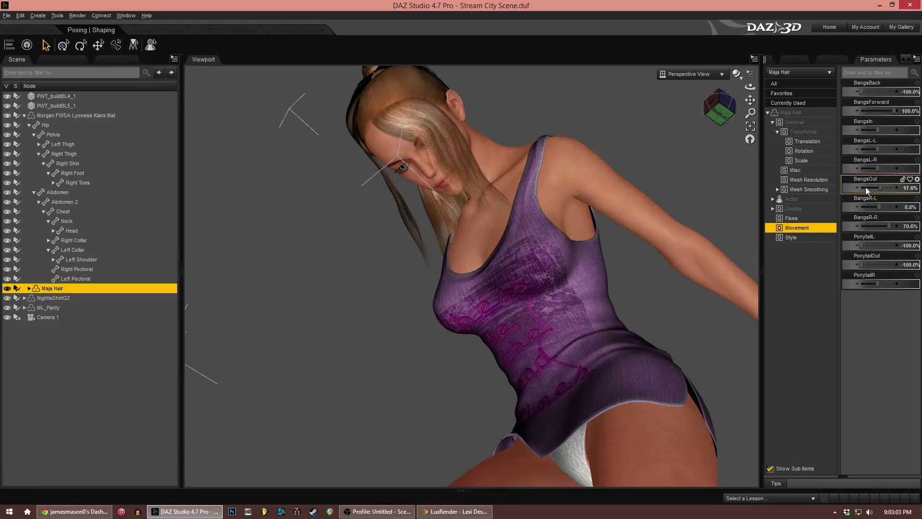
left_click(692, 74)
left_click(687, 153)
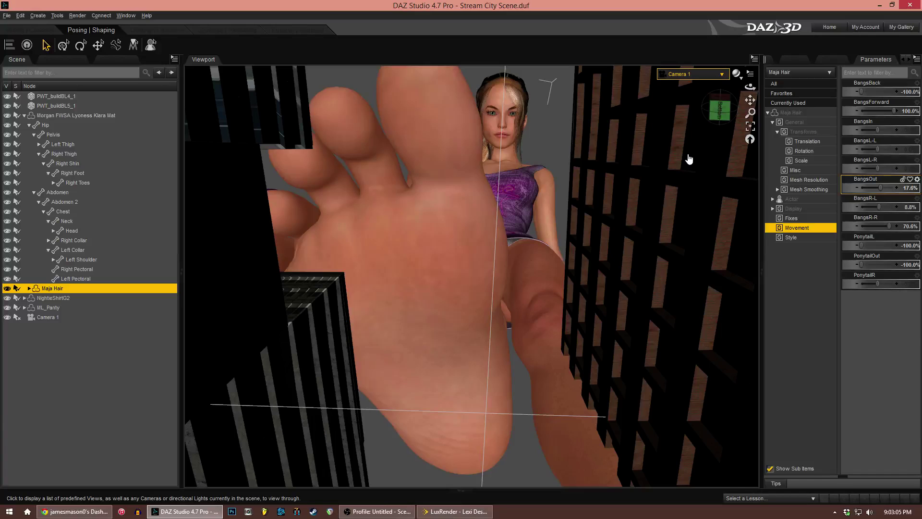
- Compare the hair from the front and through Camera 1, and set PonytailOut to -97.1% and PonytailL to 100%
left_click(693, 76)
left_click(695, 86)
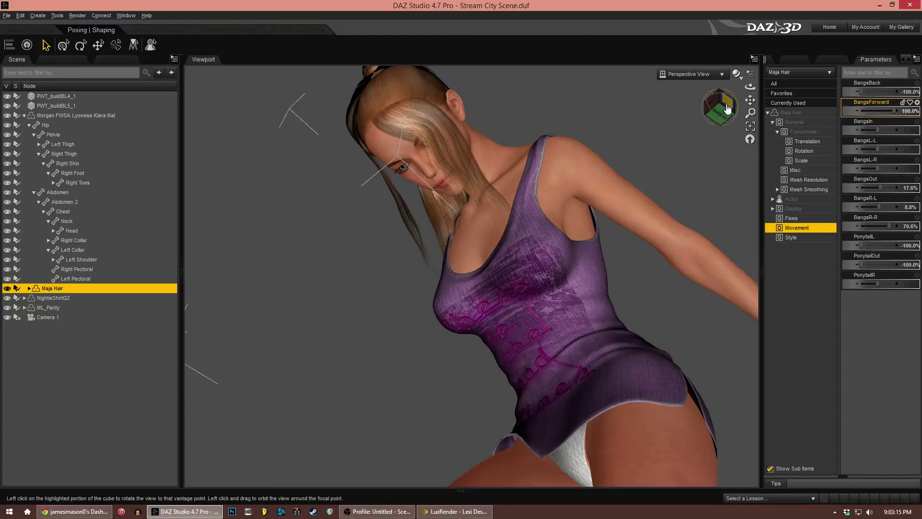
mouse_move(724, 109)
left_mouse_down()
mouse_move(711, 100)
mouse_move(746, 103)
mouse_move(738, 112)
mouse_move(715, 96)
left_mouse_up()
left_click(695, 76)
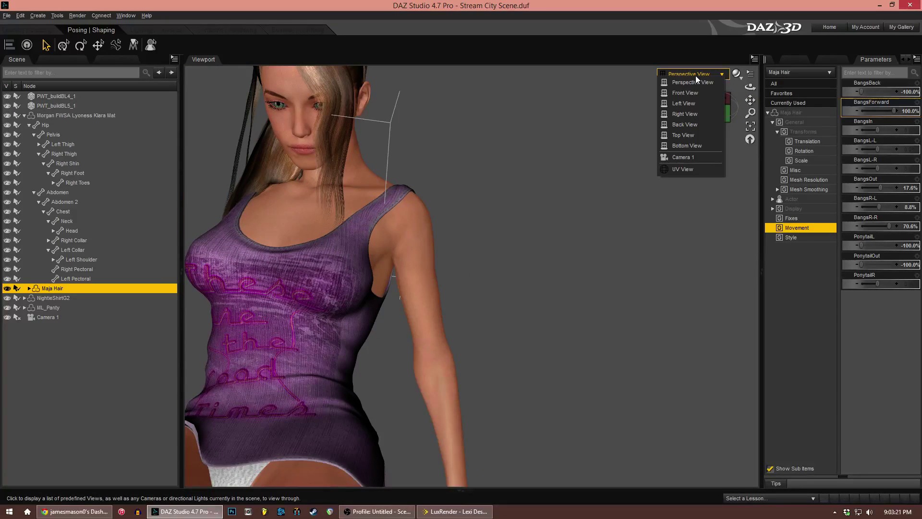
left_click(686, 159)
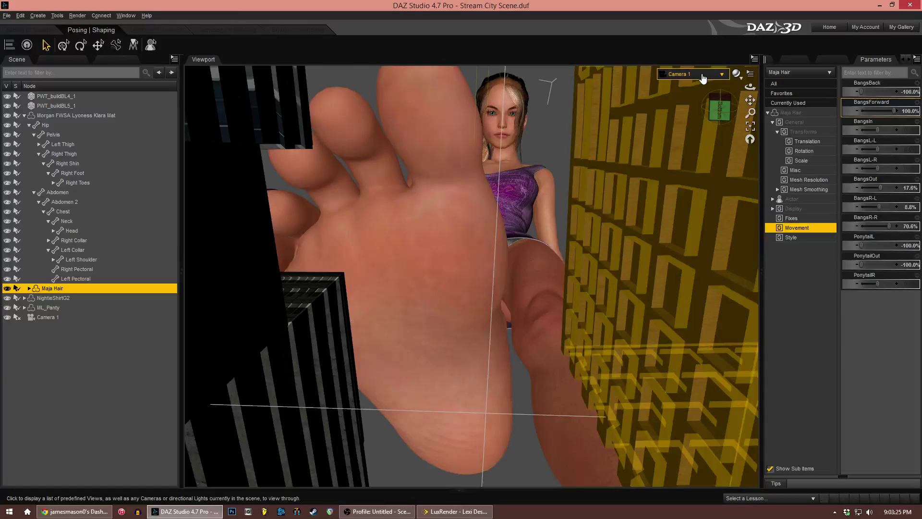
left_click(703, 79)
left_click(685, 85)
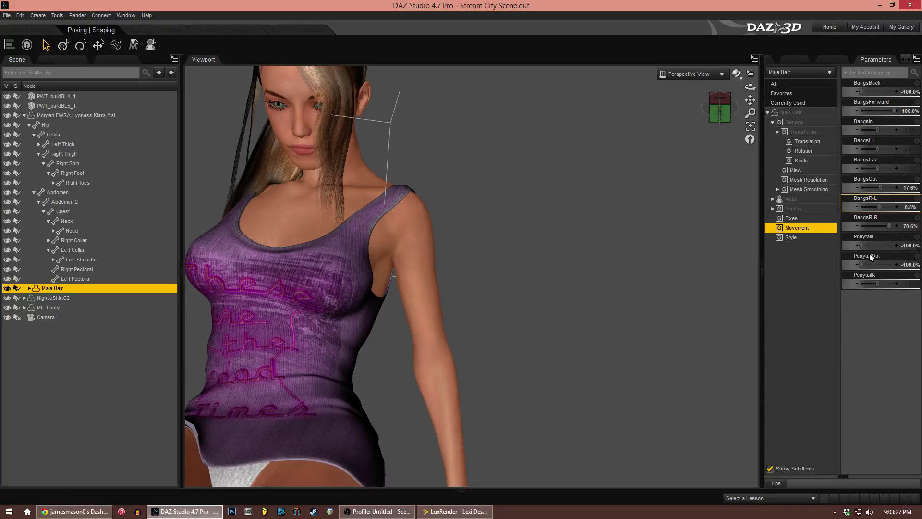
left_click_drag(870, 264, 894, 245)
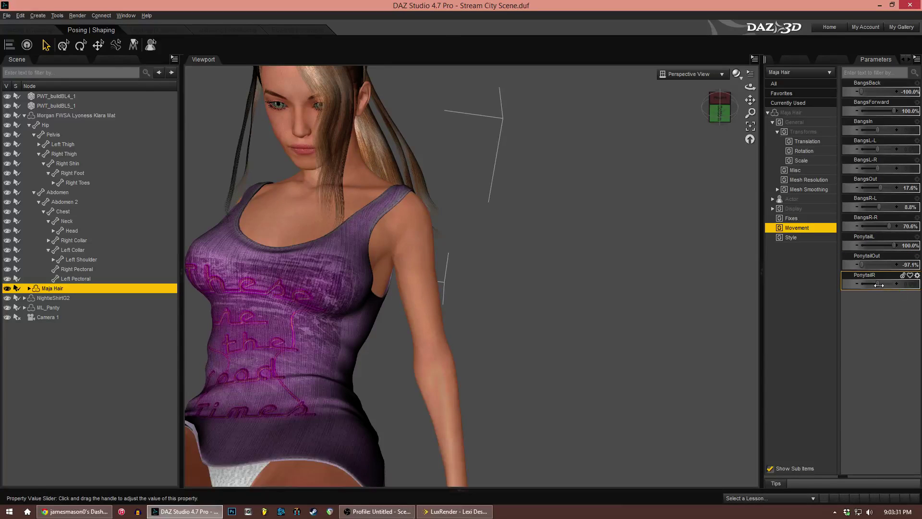
- Set the Maja Hair movement values PonytailR to 23.5% and PonytailOut to 82.4%, checking the hair through Camera 1
left_click_drag(878, 285, 866, 283)
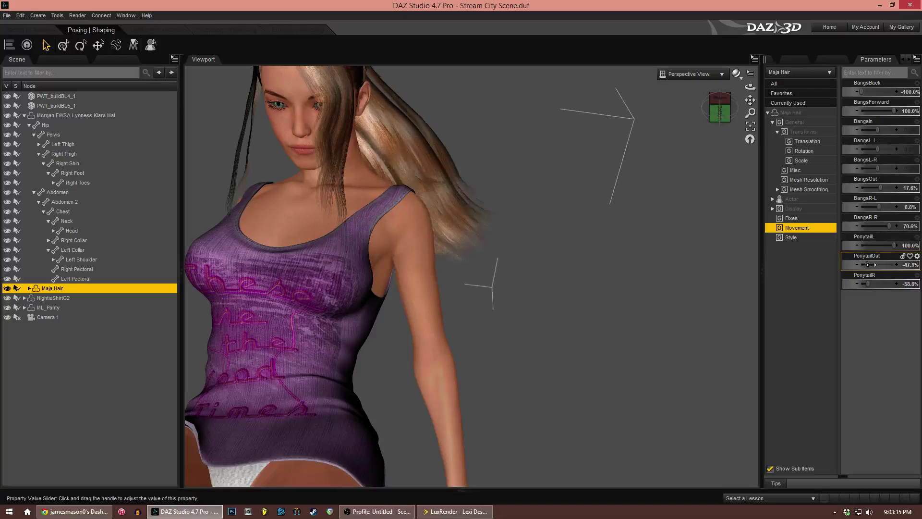
left_click_drag(862, 264, 847, 265)
left_click(705, 73)
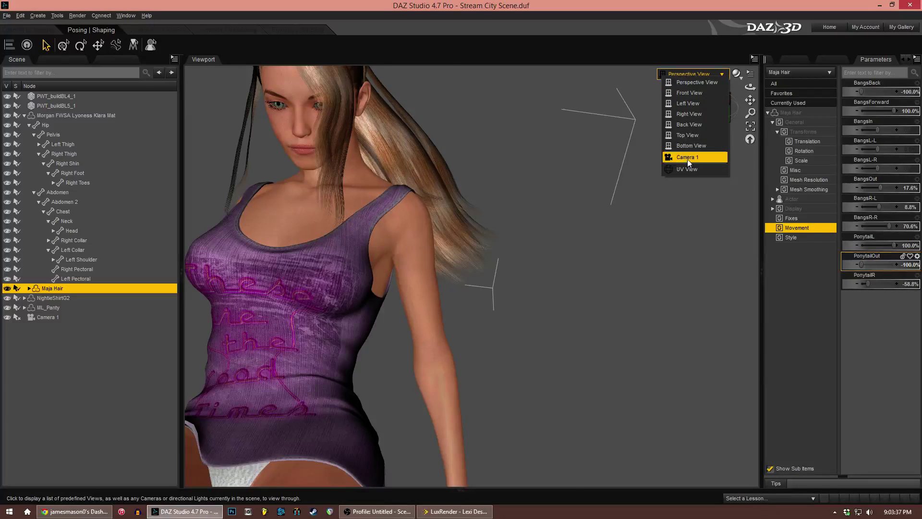
left_click(687, 158)
left_click_drag(857, 288, 881, 287)
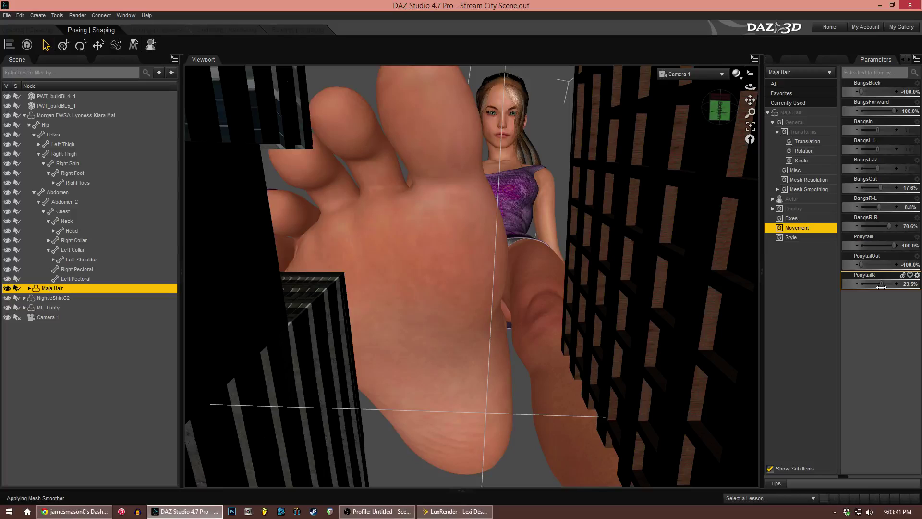
left_click_drag(861, 264, 892, 272)
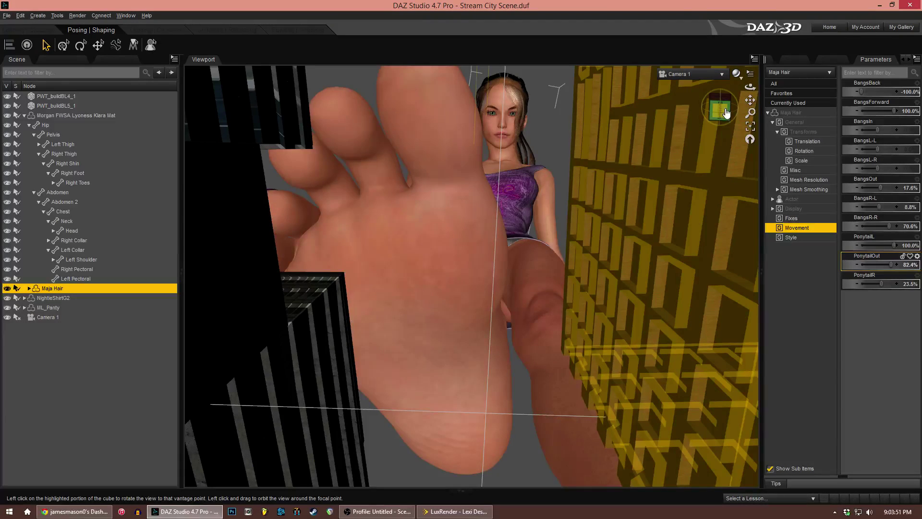
- Shift the Camera 1 framing slightly sideways, clear the selection and save the scene
left_click_drag(726, 112, 752, 97)
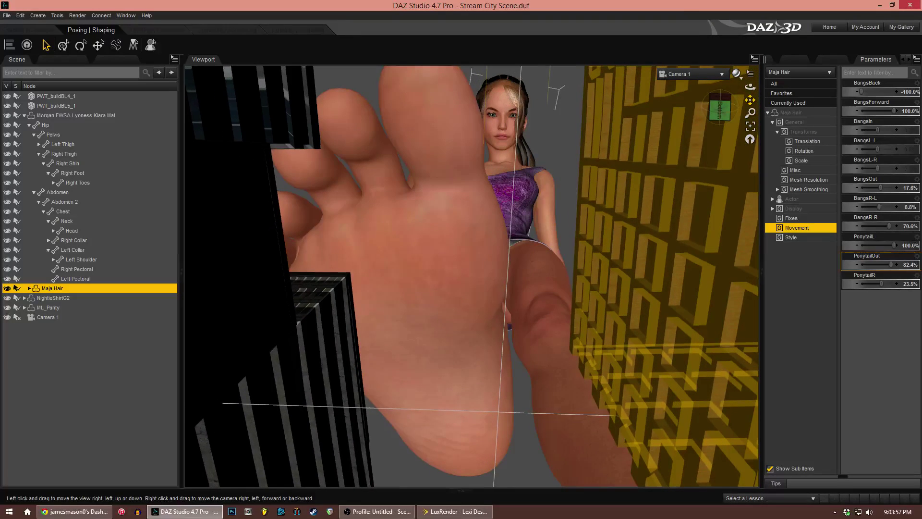
left_click(565, 121)
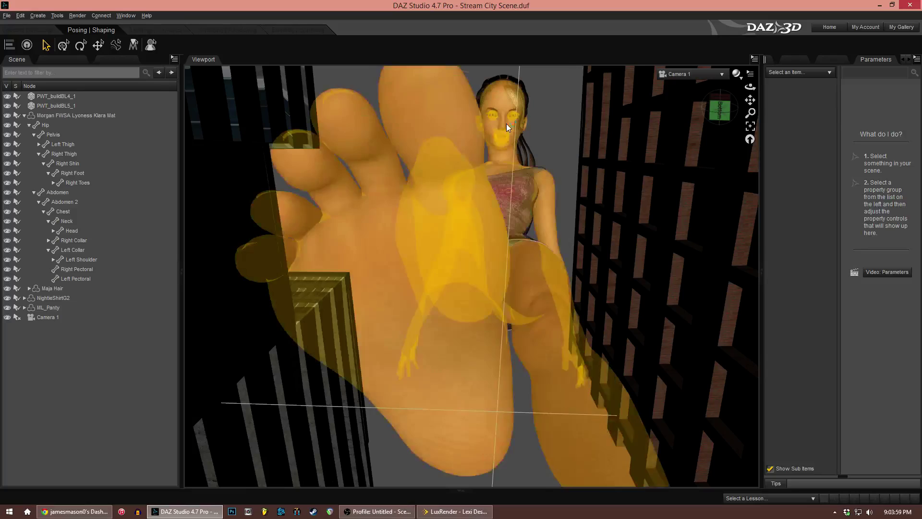
left_click(505, 124)
left_click(503, 125)
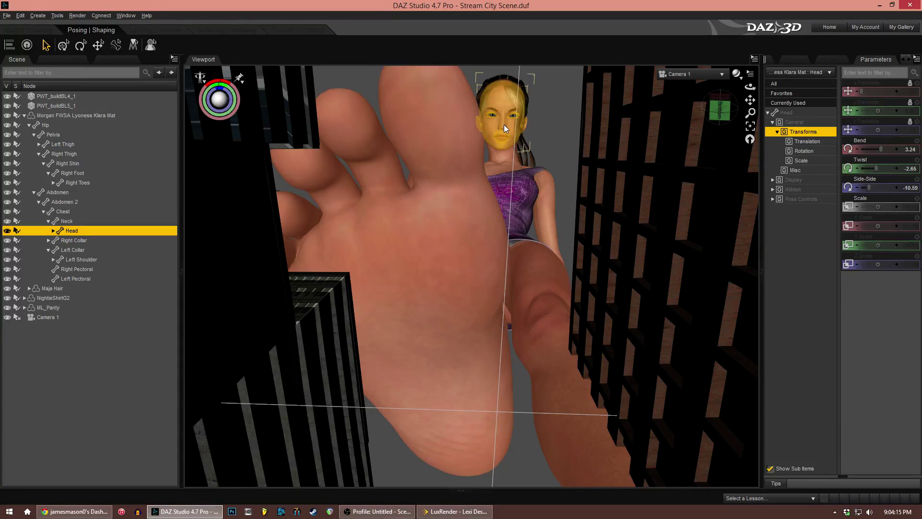
left_click(582, 88)
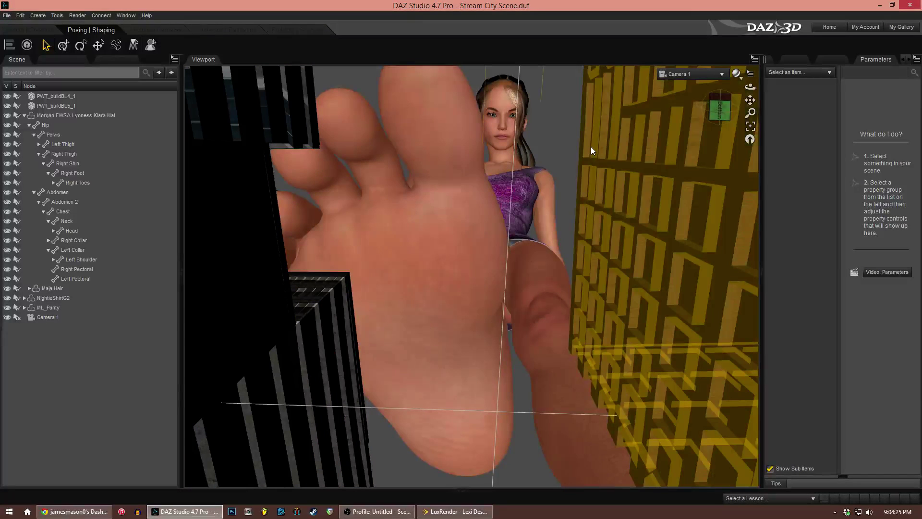
key("ctrl+s")
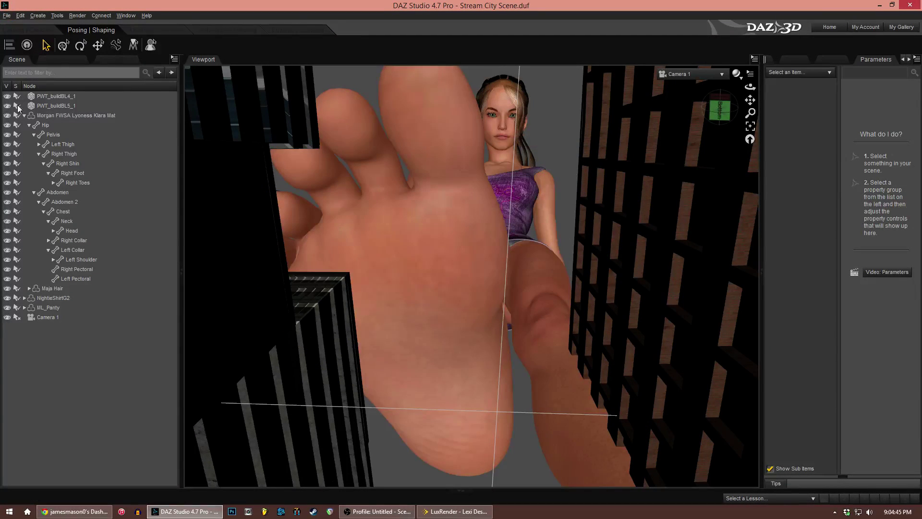
- Parent NightieShirtG2 and ML_Panty to the Morgan FWSA Lyoness Klara Mat figure and collapse its hierarchy
left_click(24, 115)
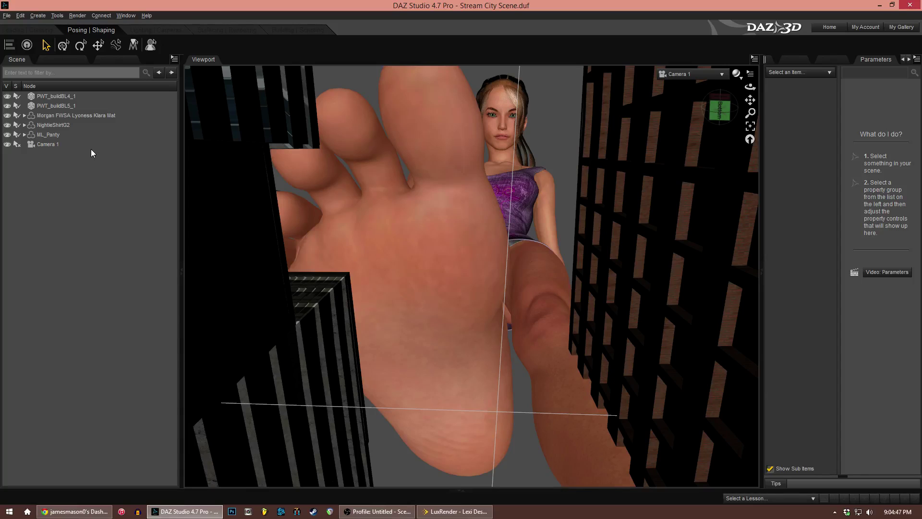
left_click(52, 136)
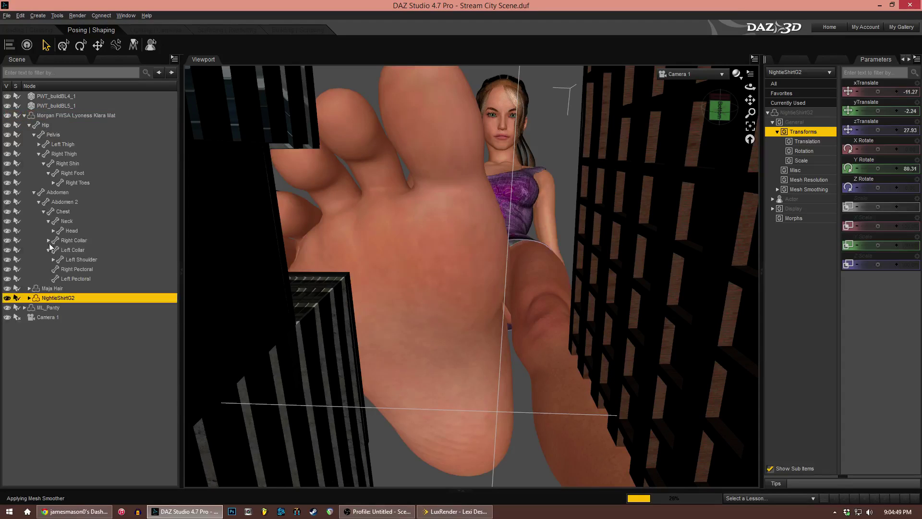
left_click(24, 115)
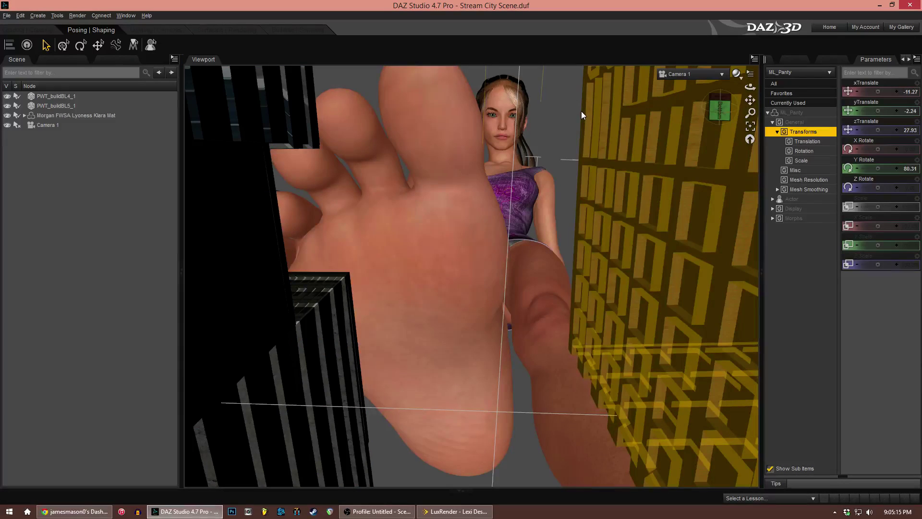
left_click(582, 112)
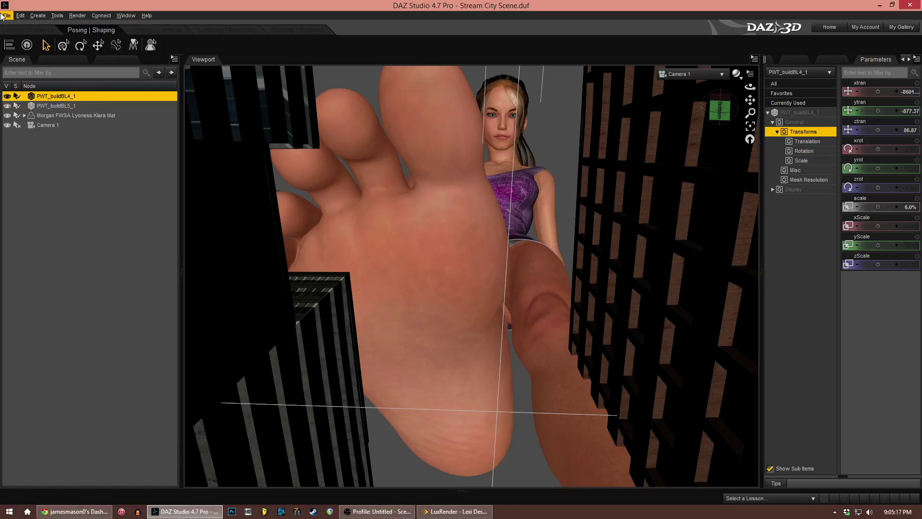
- Import the !LorenzoLorez figure from the P3DA_LorenzoLorez folder and delete it again
left_click(4, 16)
left_click(20, 106)
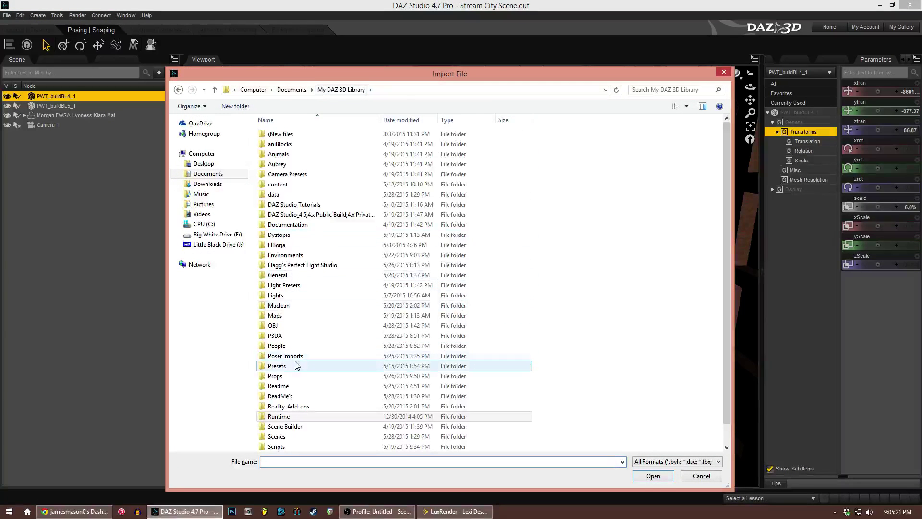
double_click(287, 355)
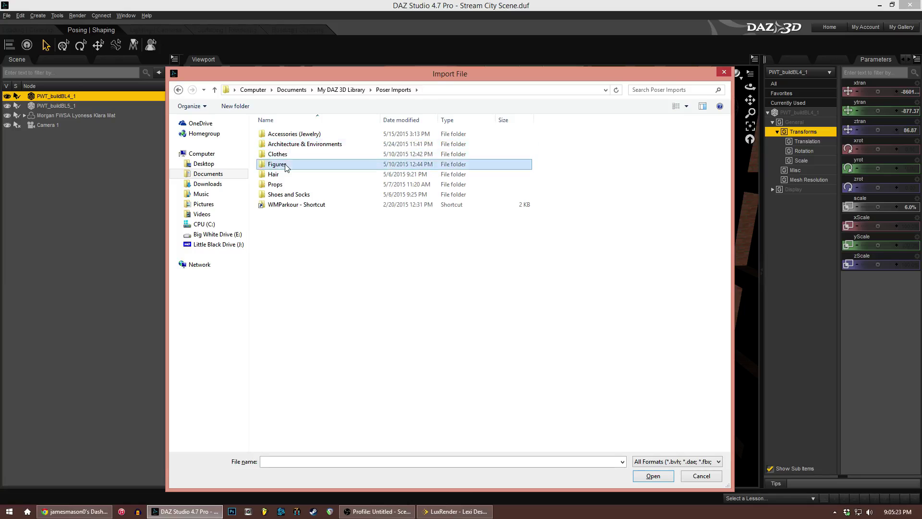
double_click(278, 164)
double_click(290, 134)
double_click(290, 134)
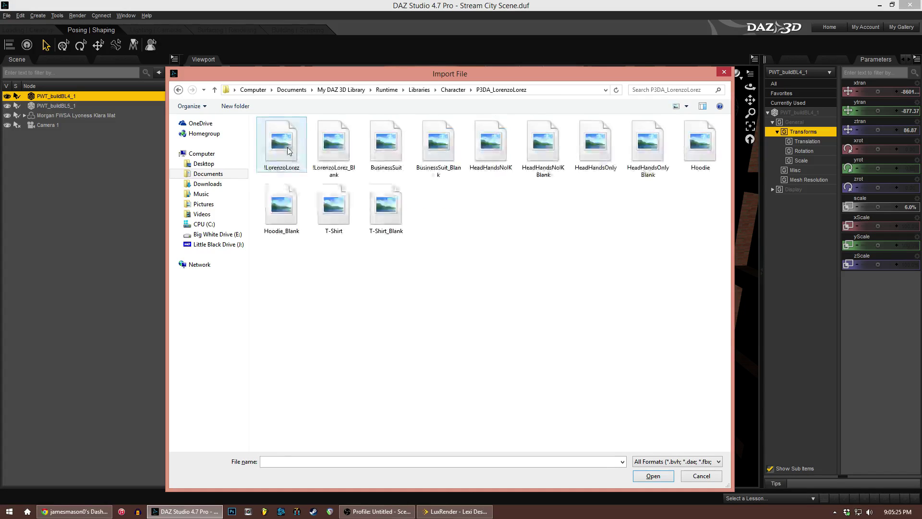
double_click(287, 146)
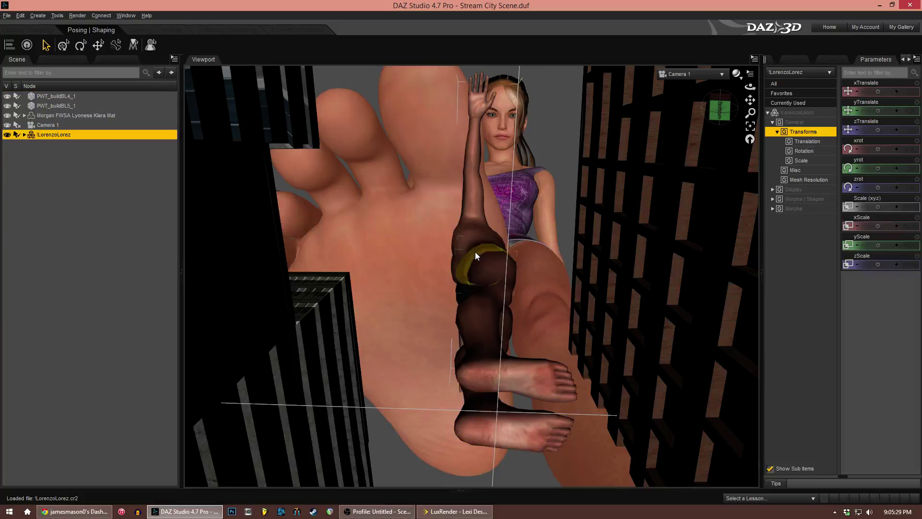
right_click(51, 135)
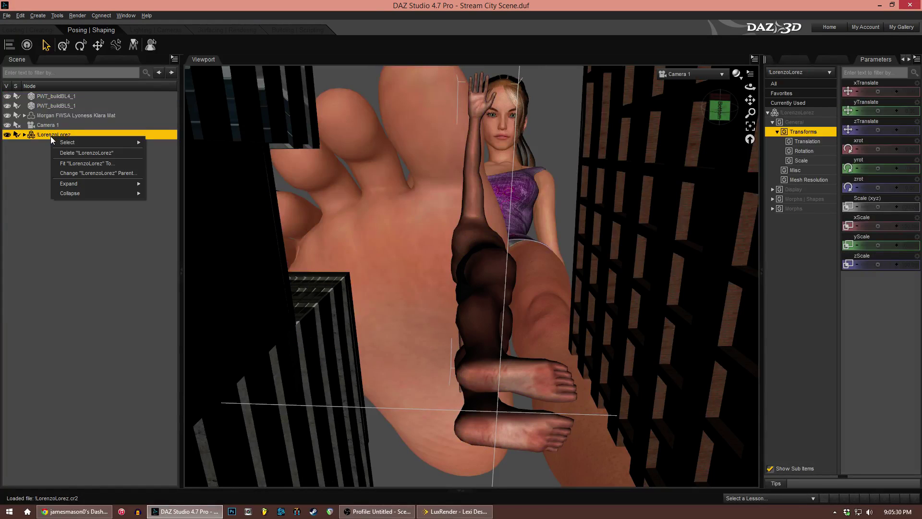
left_click(79, 153)
- Import the T-Shirt figure from the P3DA_LorenzoLorez folder
left_click(7, 16)
left_click(32, 103)
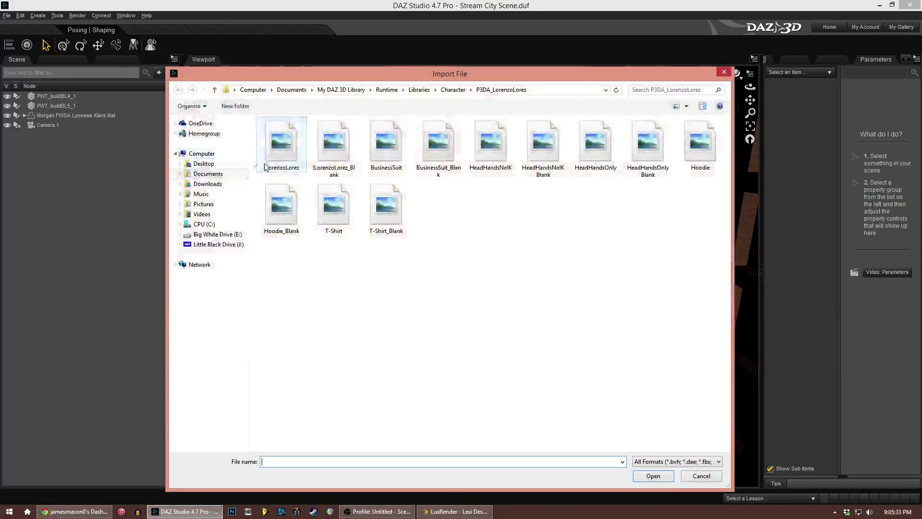
left_click(333, 206)
double_click(348, 206)
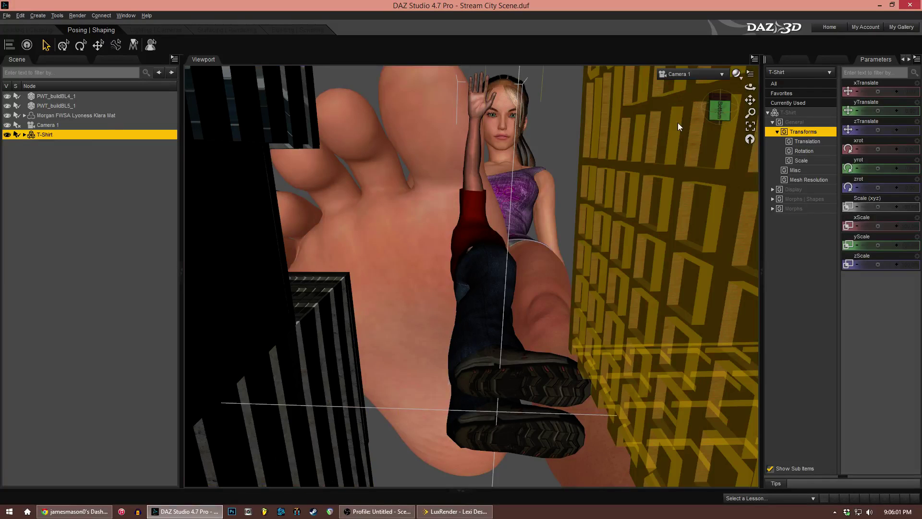
- Switch to the perspective view and examine the imported T-Shirt figure among the buildings from the front
left_click(697, 75)
left_click(698, 82)
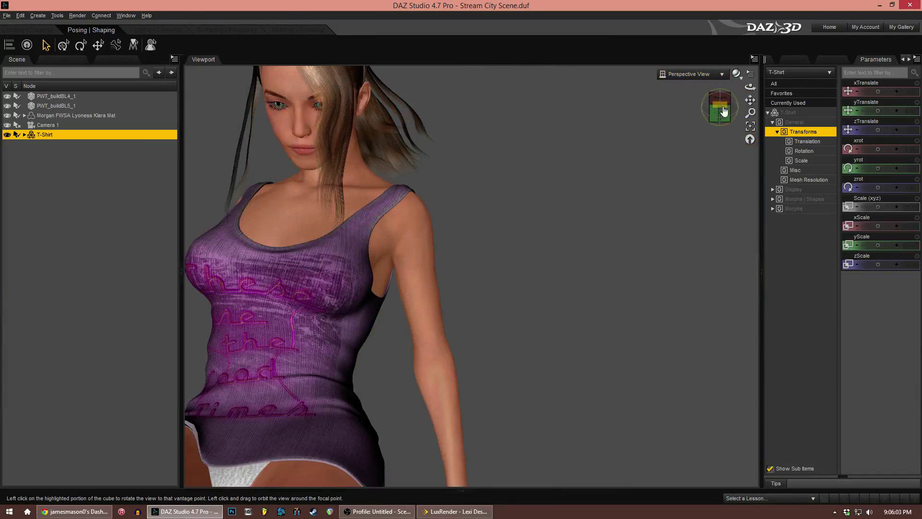
mouse_move(723, 112)
left_mouse_down()
mouse_move(721, 104)
mouse_move(736, 120)
mouse_move(787, 89)
mouse_move(729, 117)
left_mouse_up()
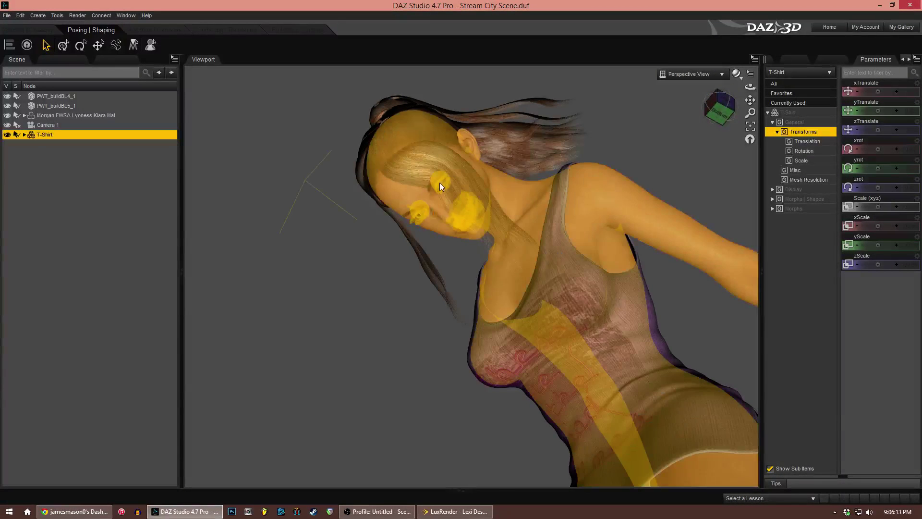
left_click(720, 103)
mouse_move(720, 104)
left_mouse_down()
mouse_move(736, 91)
mouse_move(720, 98)
mouse_move(720, 87)
mouse_move(720, 115)
left_mouse_up()
key("ctrl+f")
left_click_drag(750, 100, 750, 67)
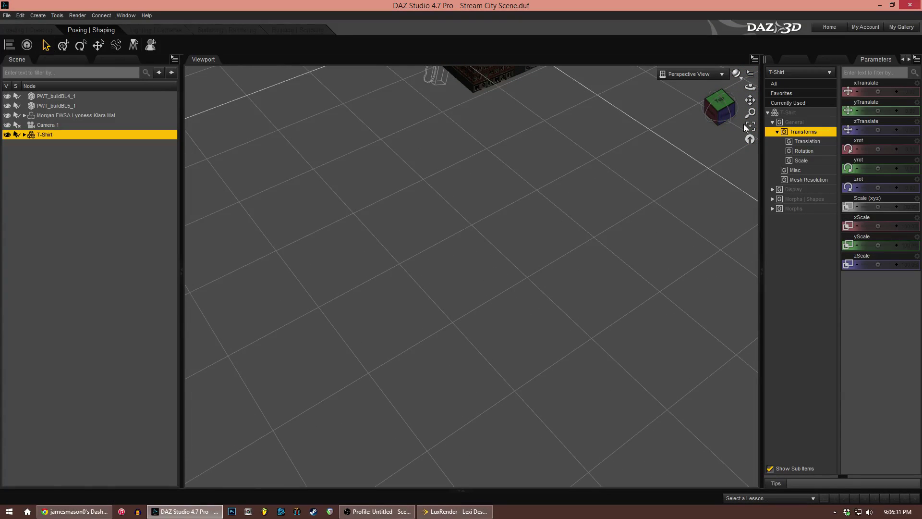
left_click_drag(749, 109, 750, 79)
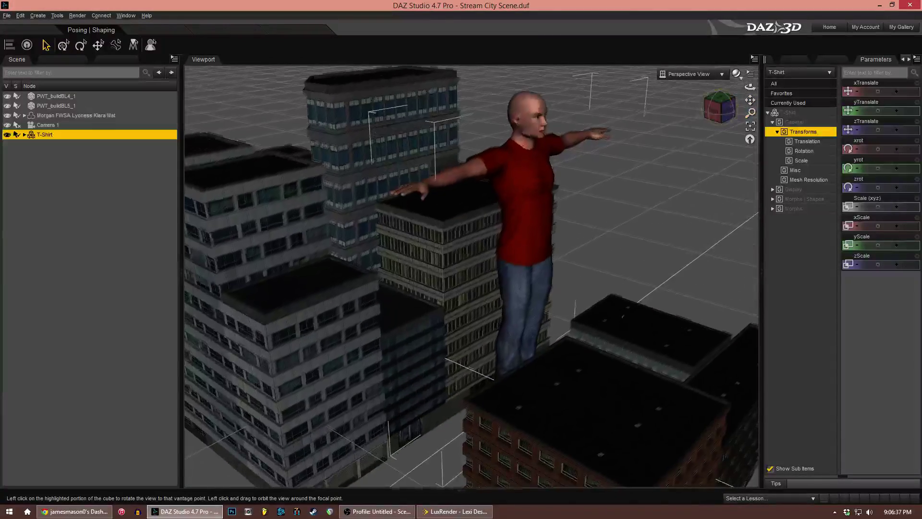
mouse_move(721, 112)
left_mouse_down()
mouse_move(768, 96)
mouse_move(704, 112)
left_mouse_up()
left_click(741, 105)
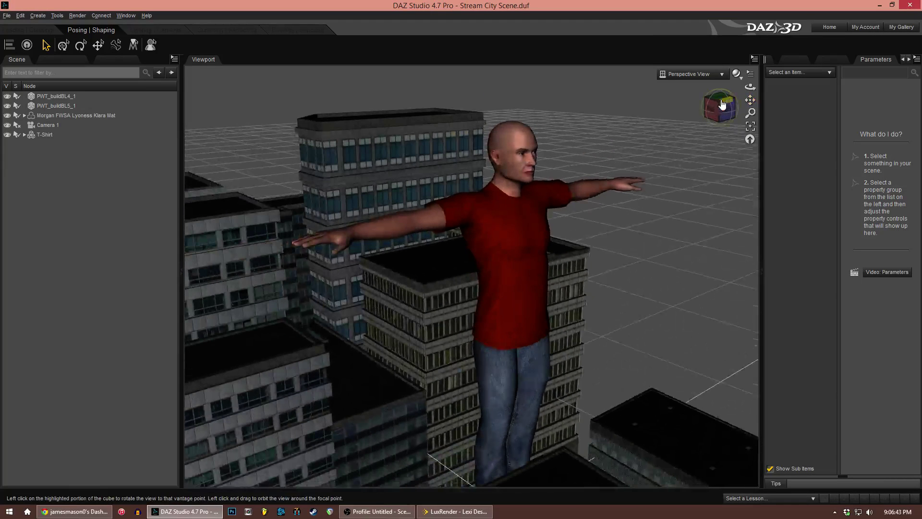
left_click(730, 110)
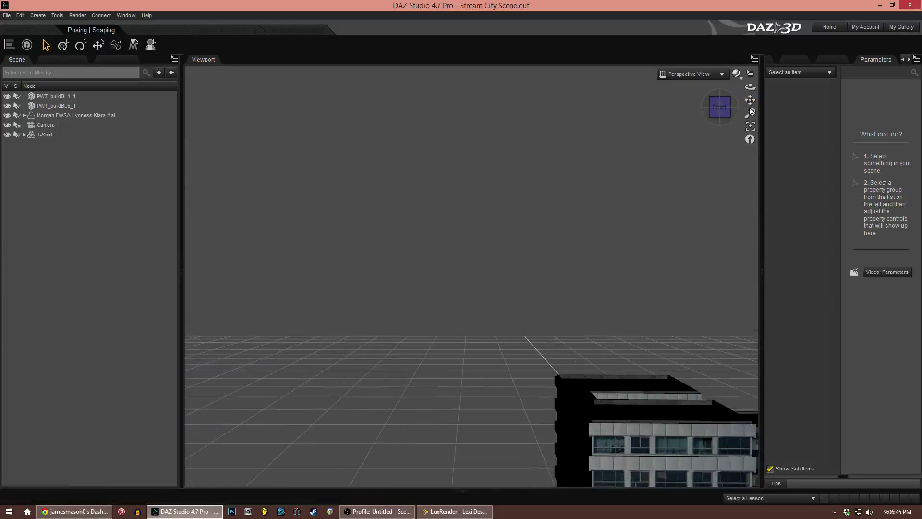
left_click_drag(750, 100, 693, 77)
left_click_drag(719, 110, 693, 216)
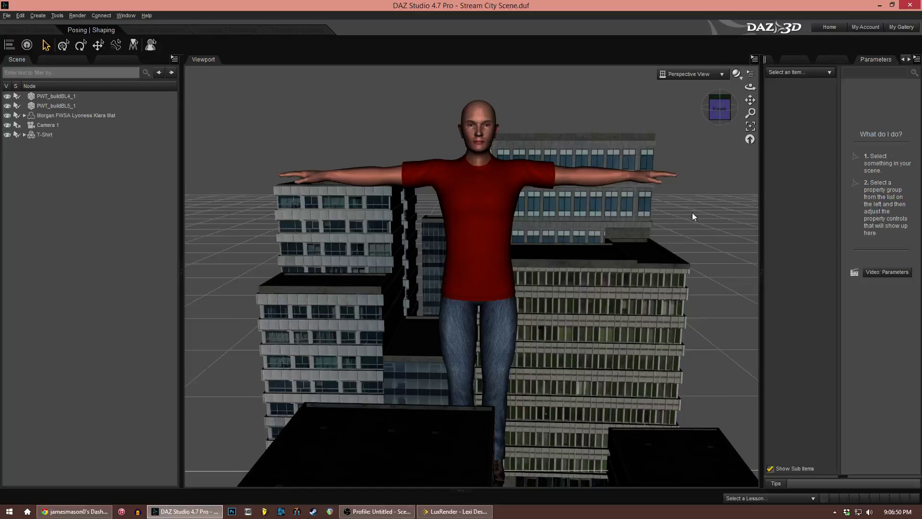
- Select the T-Shirt figure and bring up the surface settings for its Hands material
left_click(494, 231)
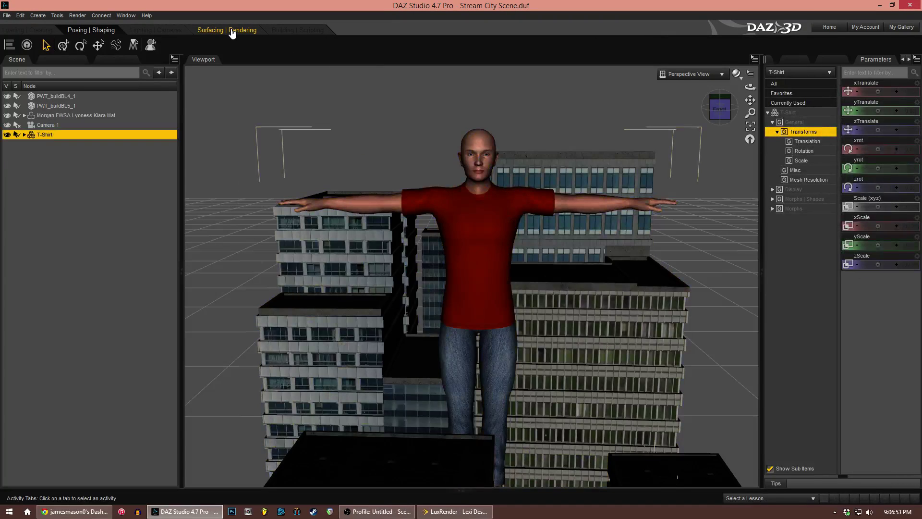
left_click(232, 31)
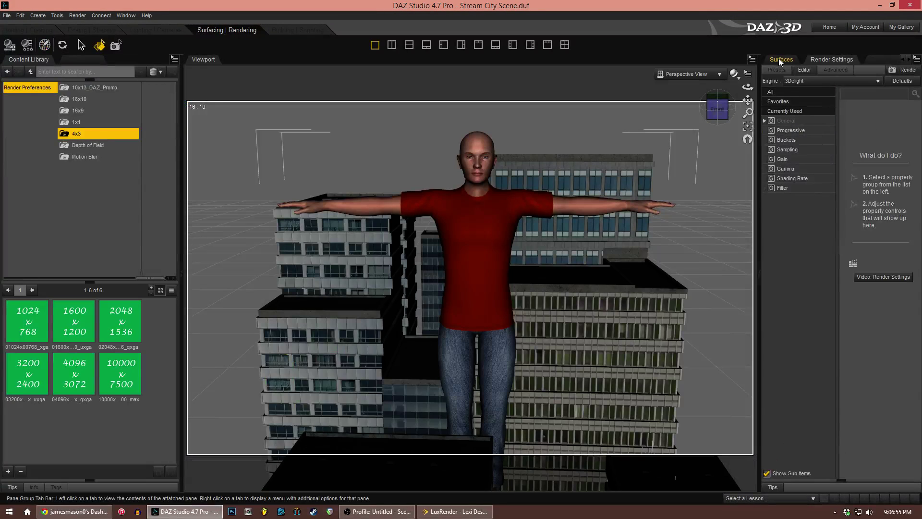
left_click(780, 60)
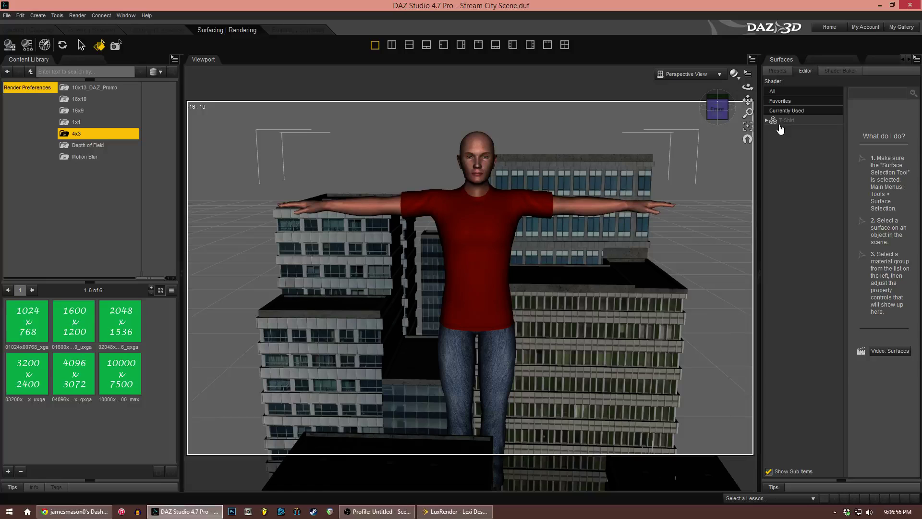
left_click(782, 121)
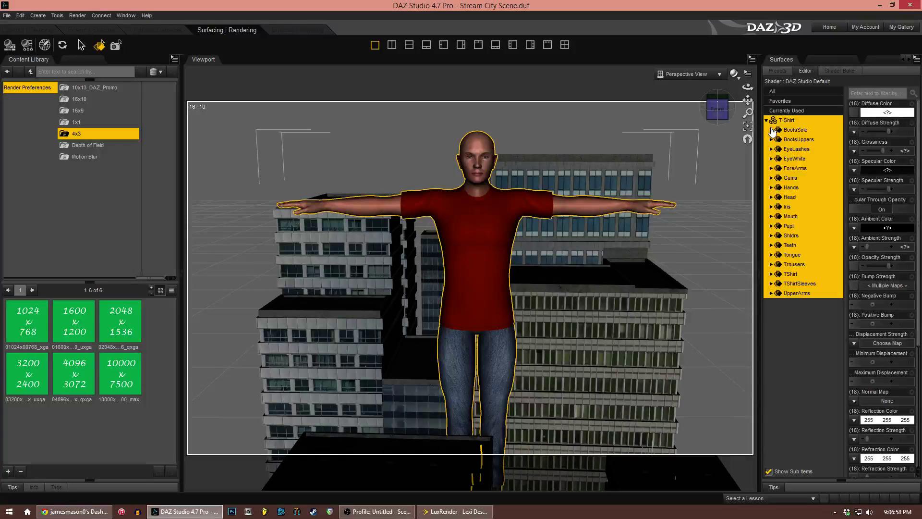
left_click(789, 197)
left_click(801, 189)
left_click(801, 181)
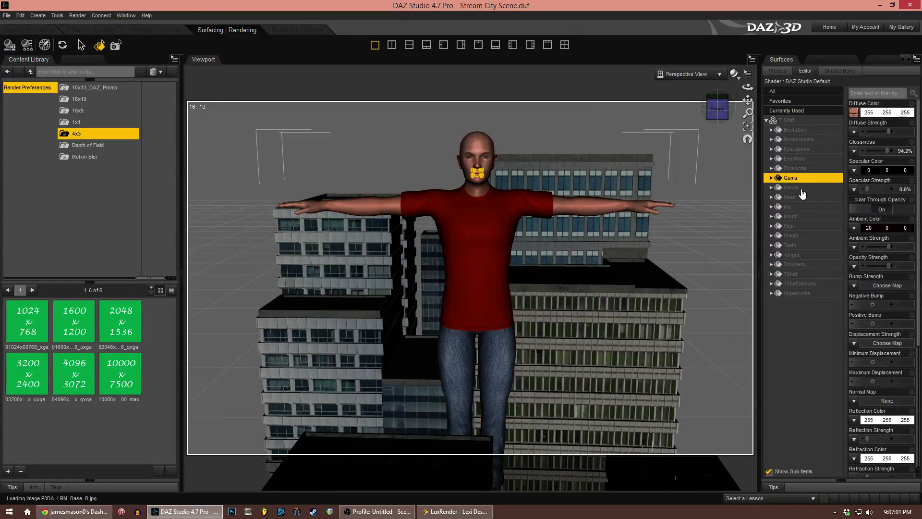
left_click(801, 189)
left_click(801, 193)
left_click(802, 189)
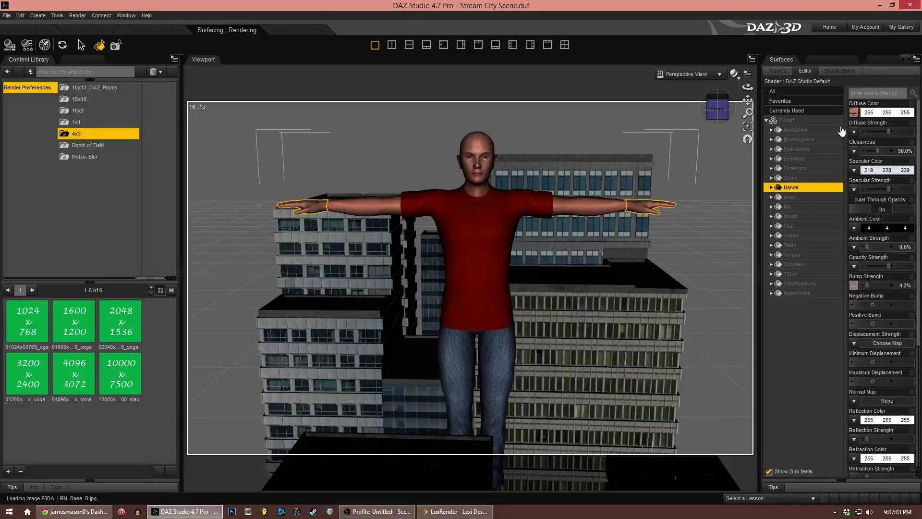
- Assign a different skin image from the LoRezII_Male texture folder to the Diffuse Color of the Hands surface
left_click(853, 112)
left_click(849, 58)
left_click_drag(727, 154, 719, 253)
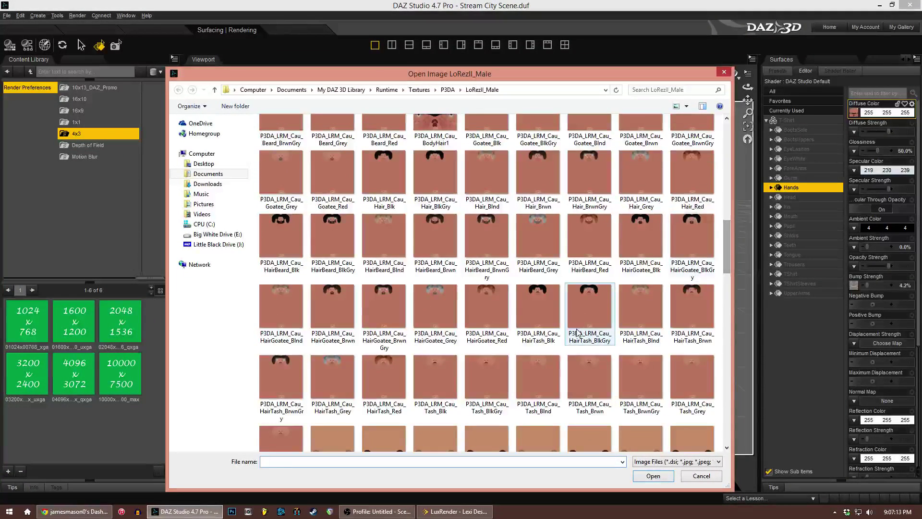
double_click(583, 184)
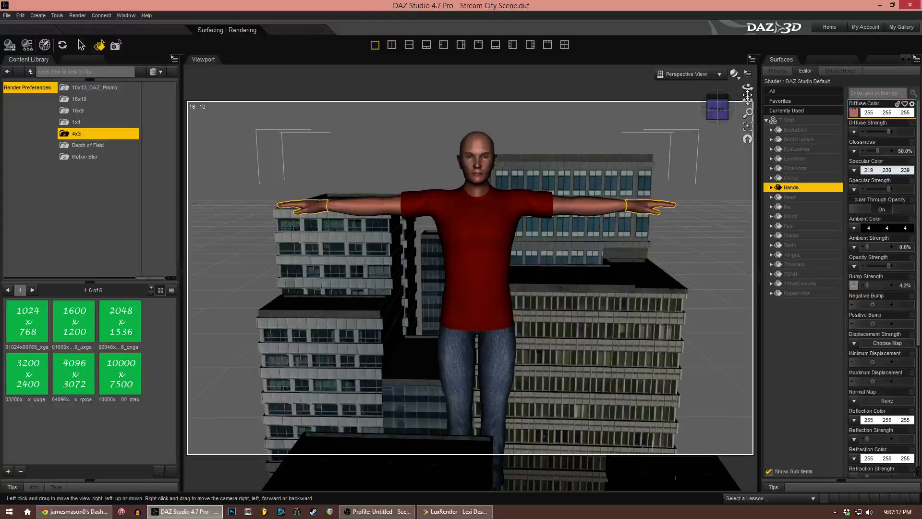
- Assign a skin image with short hair from the LoRezII_Male texture folder to the Diffuse Color of the figure's Head surface
left_click_drag(748, 96, 747, 98)
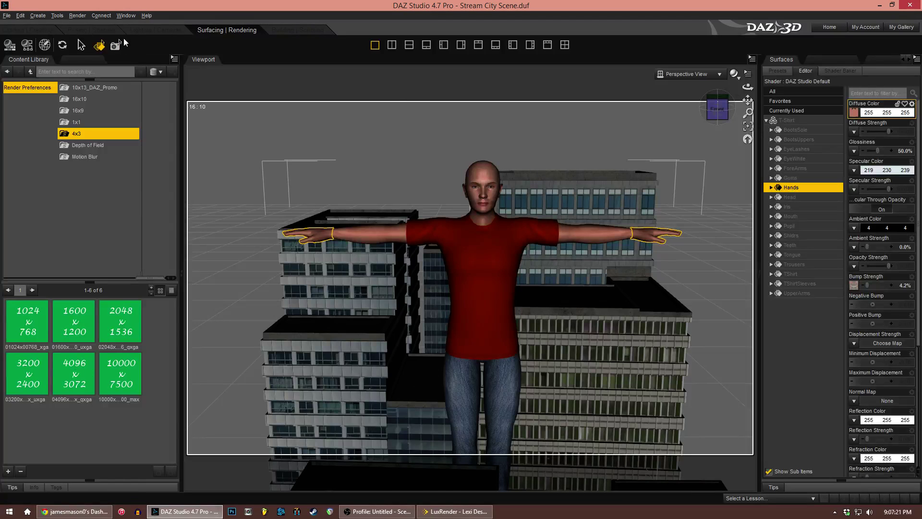
left_click(21, 16)
left_click(265, 61)
left_click(790, 197)
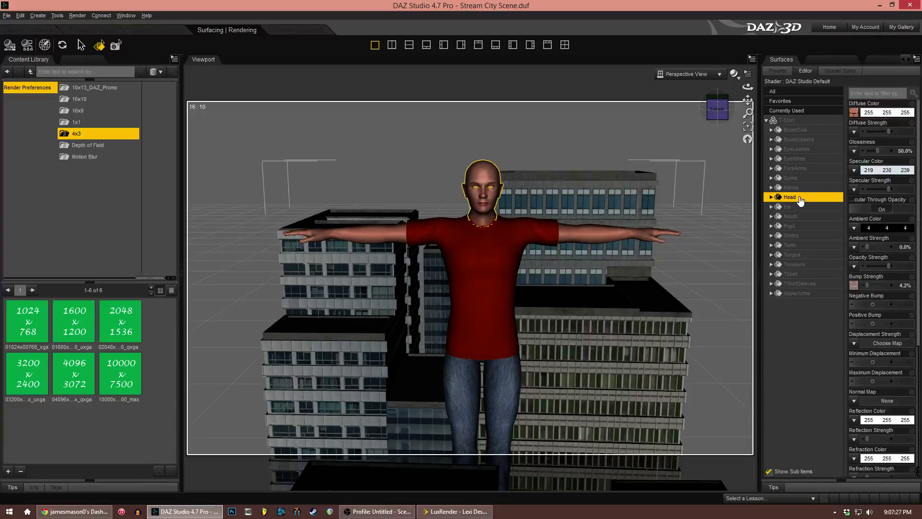
left_click(854, 112)
left_click(817, 65)
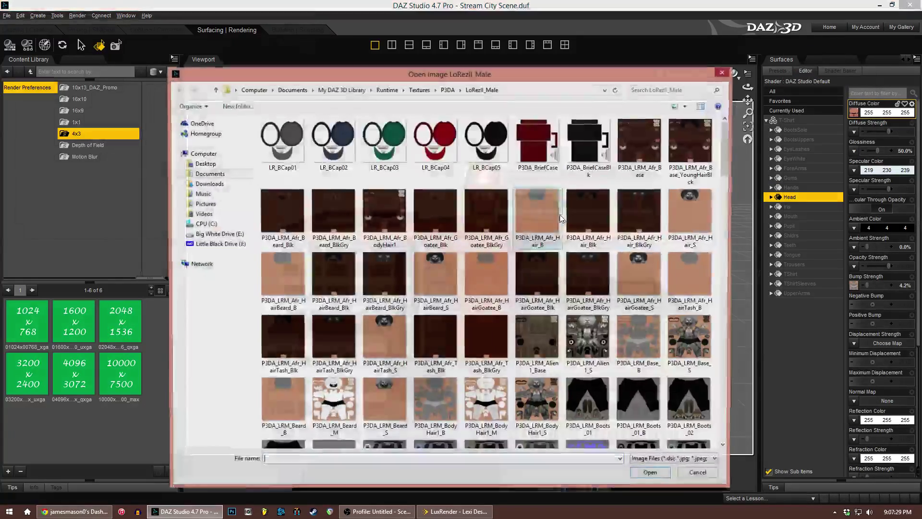
left_click_drag(726, 165, 728, 252)
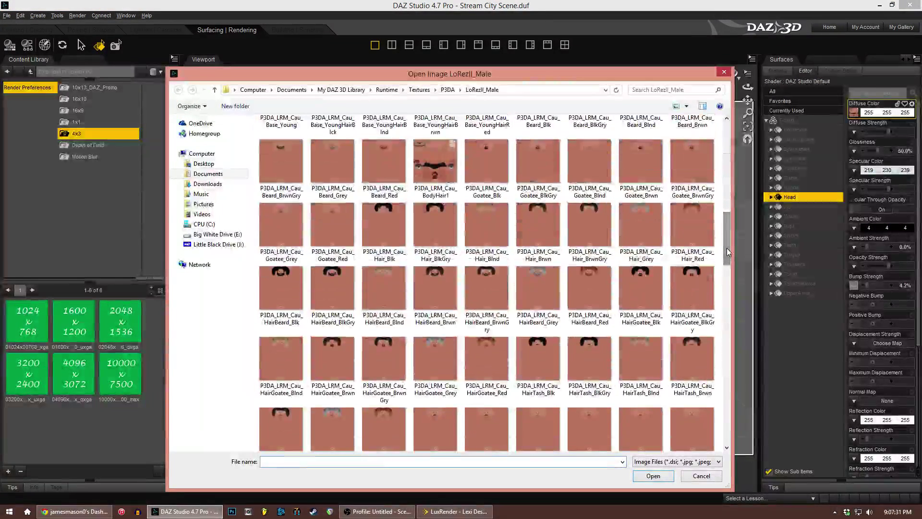
double_click(532, 238)
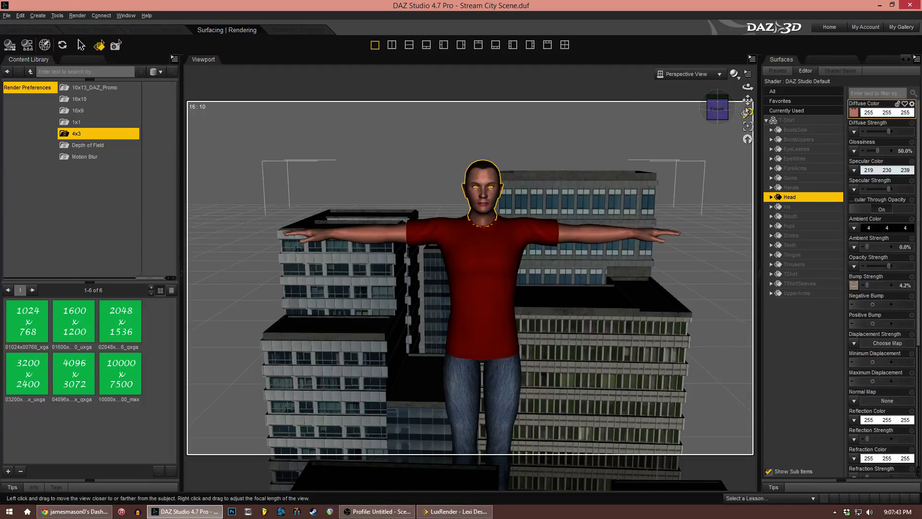
- Assign the P3DA_LRM_TShirt_DkGrey image to the Diffuse Color of the figure's TShirt and TShirtSleeves surfaces
left_click_drag(747, 114, 747, 100)
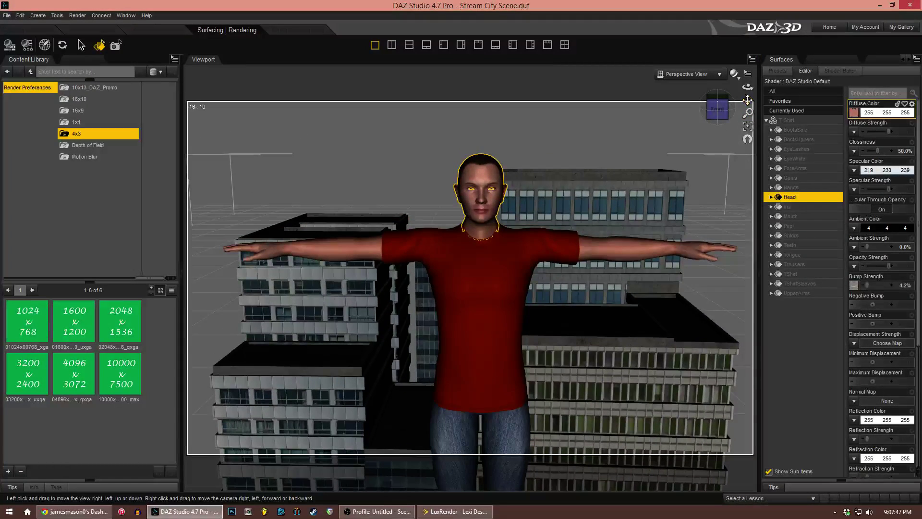
left_click(791, 274)
left_click(855, 114)
left_click(817, 55)
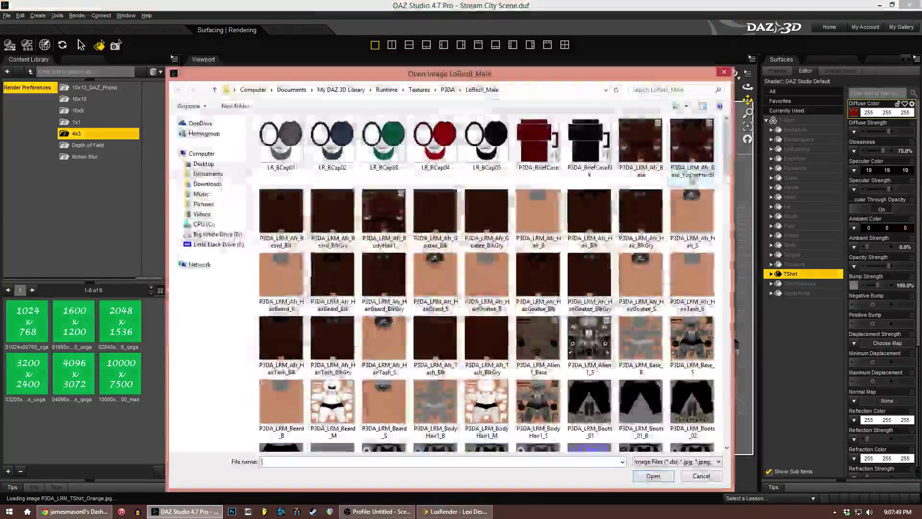
left_click_drag(727, 155, 729, 421)
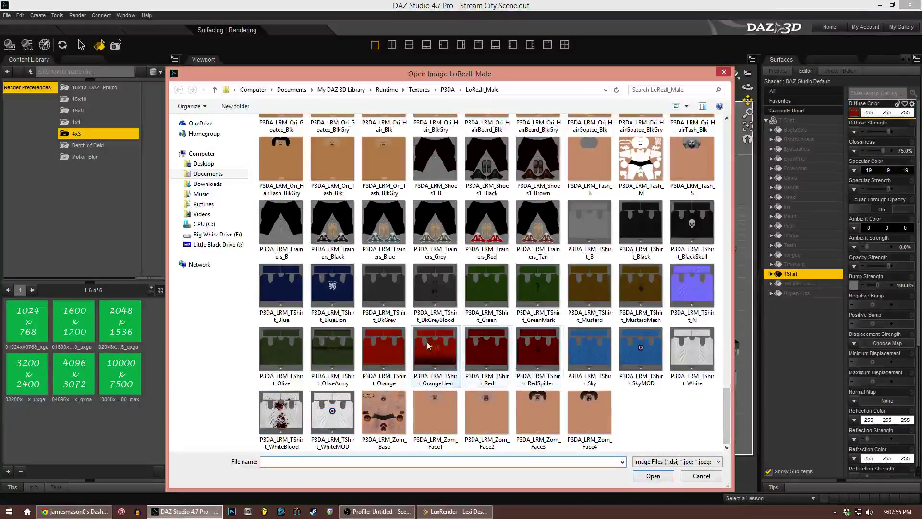
left_click(376, 294)
double_click(375, 292)
left_click(813, 284)
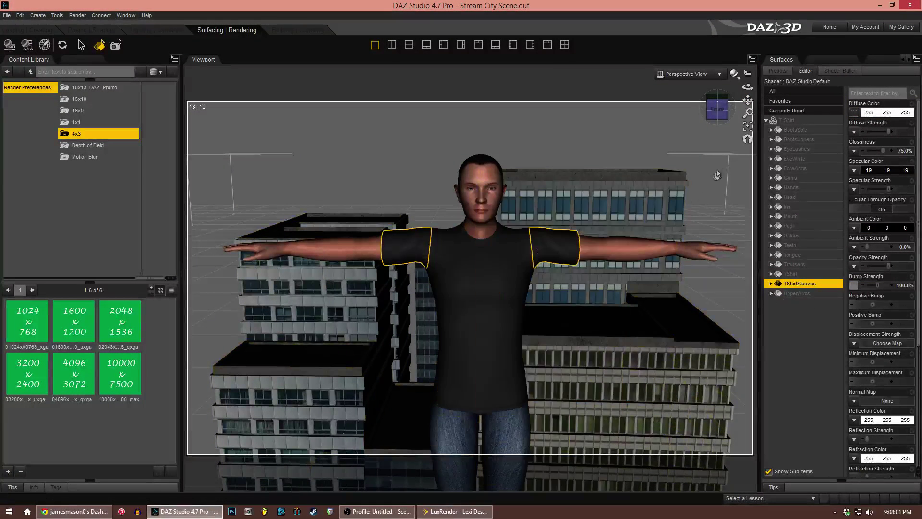
- Bring up the surface settings for the figure's Trousers material
left_click_drag(748, 100, 745, 17)
left_click(81, 45)
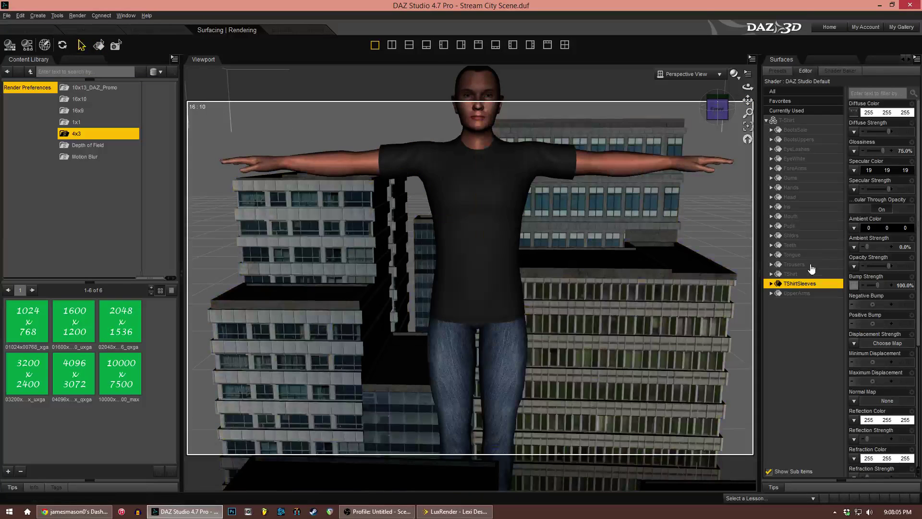
left_click(812, 268)
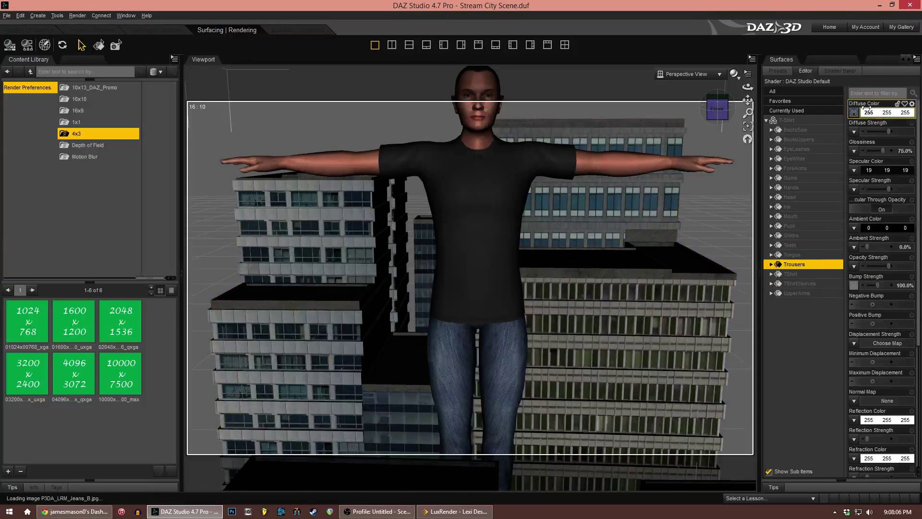
left_click(839, 71)
left_click(805, 70)
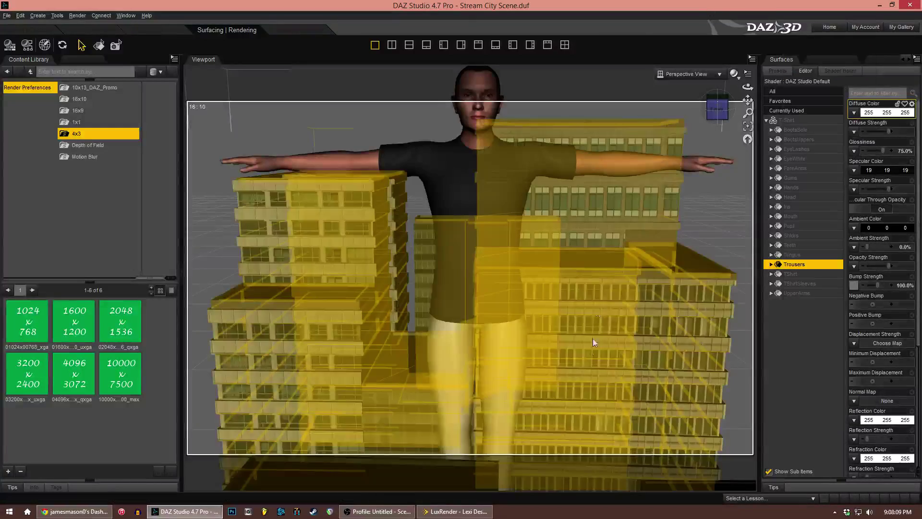
key("ctrl+z")
- Assign the P3DA_LRM_BS_TrousersRest_Black image to the Diffuse Color of the Trousers surface
left_click(854, 113)
left_click(823, 56)
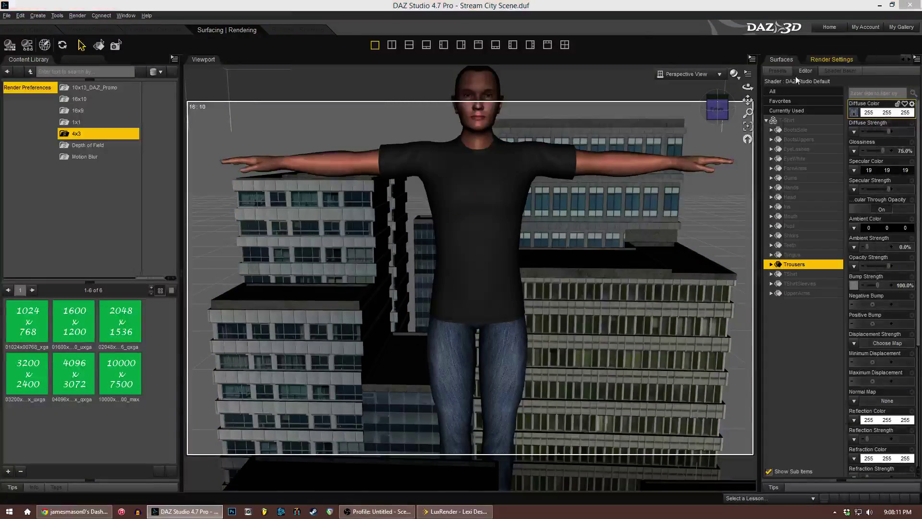
left_click_drag(726, 164, 732, 198)
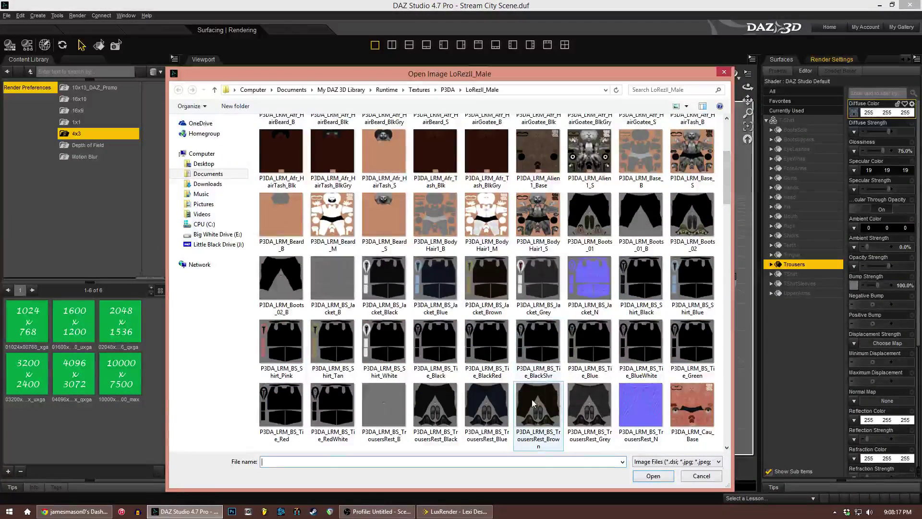
double_click(452, 411)
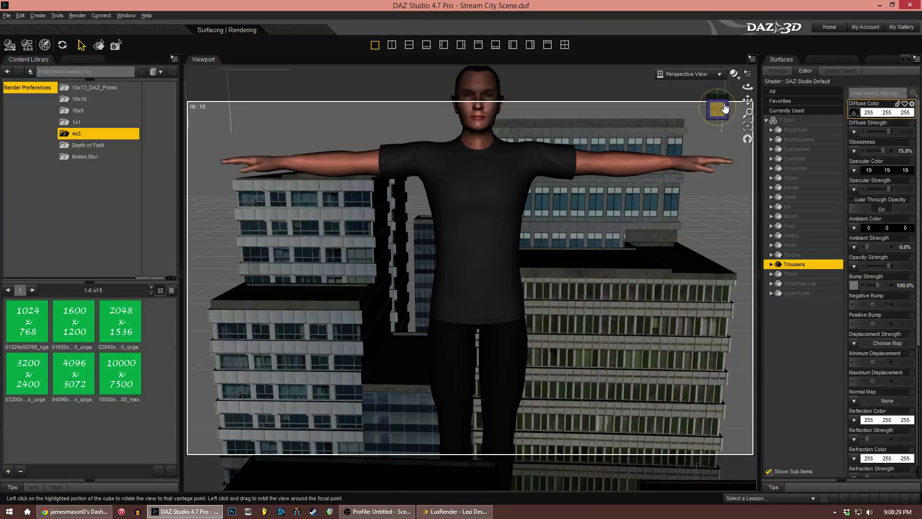
- Examine the retextured figure from the front, switch to the Posing and Shaping workspace, and view the figure beside the buildings from the side
left_click(725, 108)
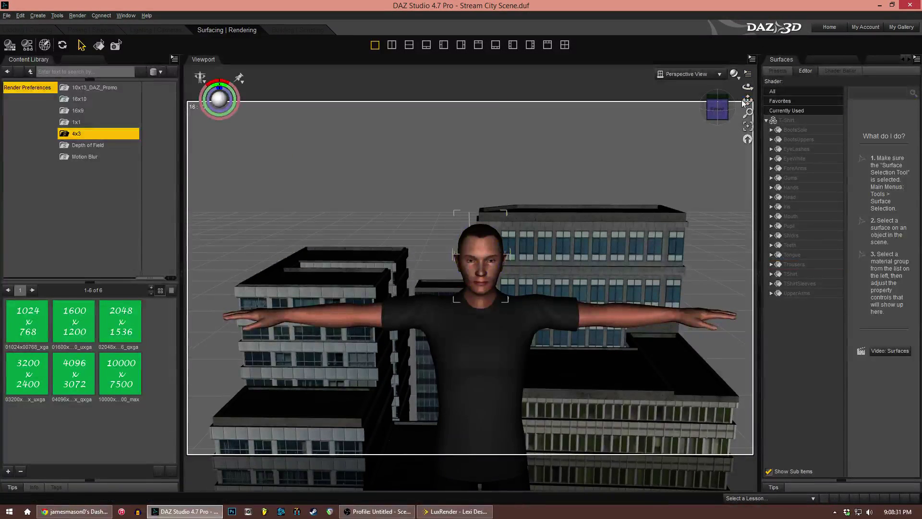
left_click_drag(748, 101, 723, 34)
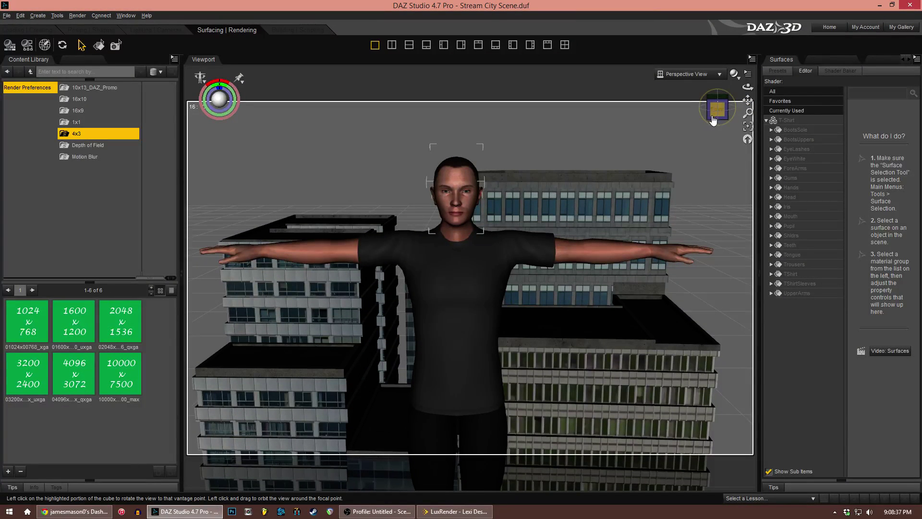
left_click_drag(713, 117, 774, 74)
left_click(543, 151)
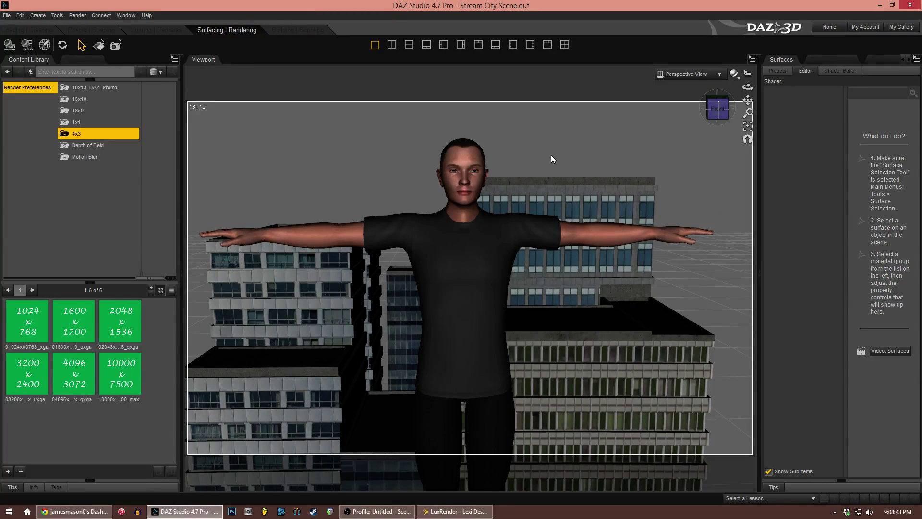
left_click_drag(718, 108, 696, 110)
left_click(413, 211)
left_click(92, 29)
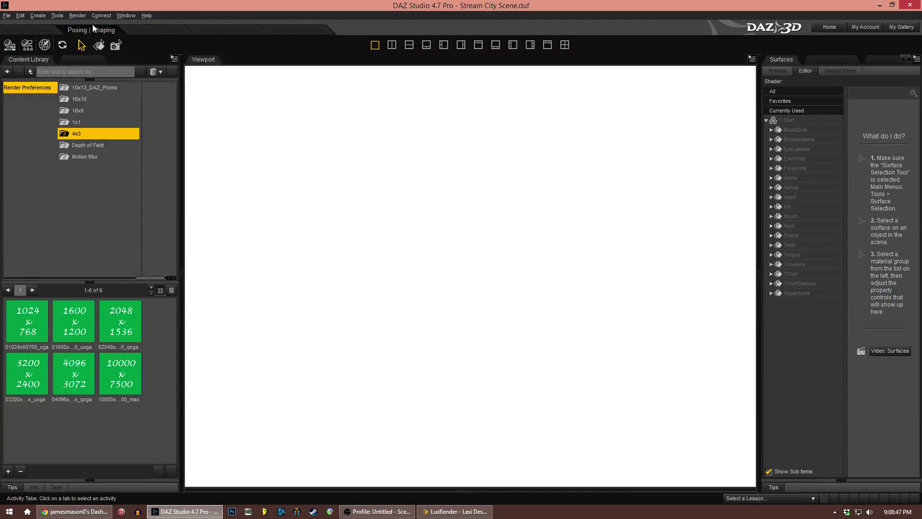
mouse_move(710, 110)
left_mouse_down()
mouse_move(763, 101)
mouse_move(717, 111)
mouse_move(713, 123)
left_mouse_up()
scroll(698, 411, "down", 3)
scroll(699, 411, "down", 5)
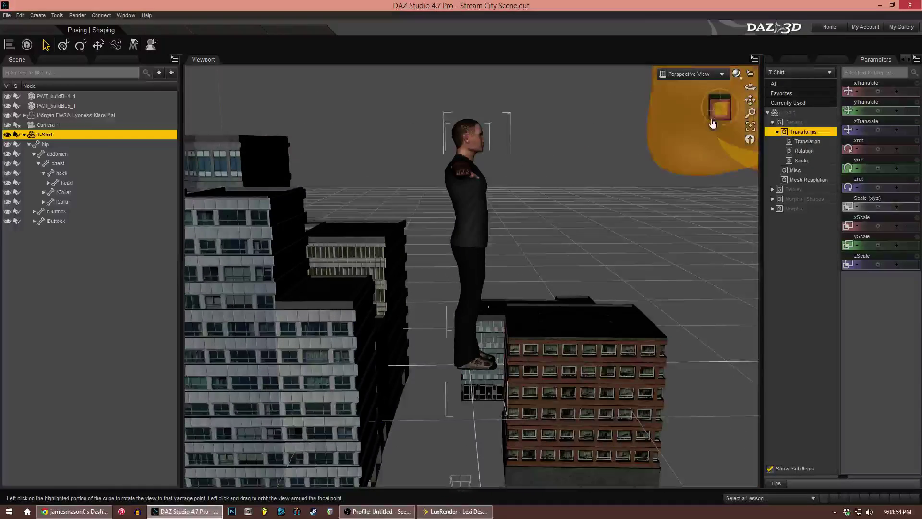
- Check the scale of the PWT_buildBL4_1 building, set the T-Shirt figure's Scale to 6%, and lower the figure to yTranslate -106.33
left_click(547, 379)
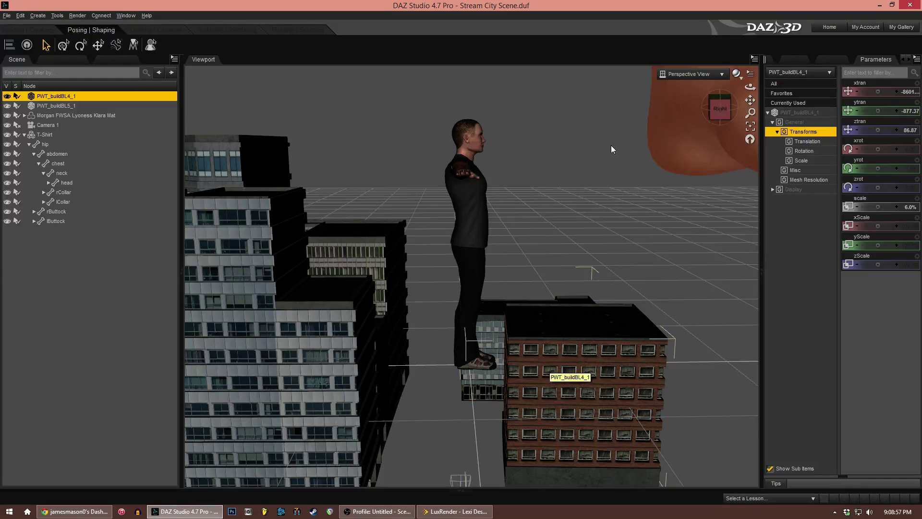
left_click_drag(750, 100, 750, 124)
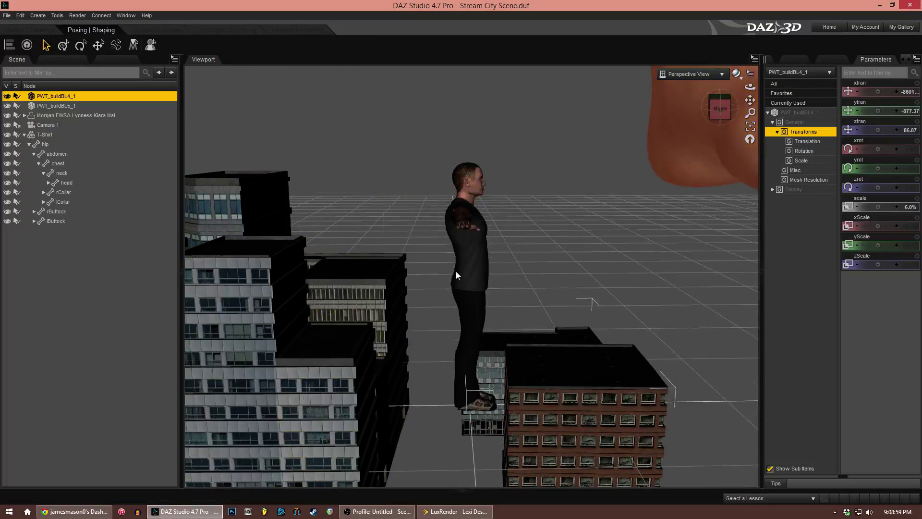
left_click(462, 257)
left_click(916, 207)
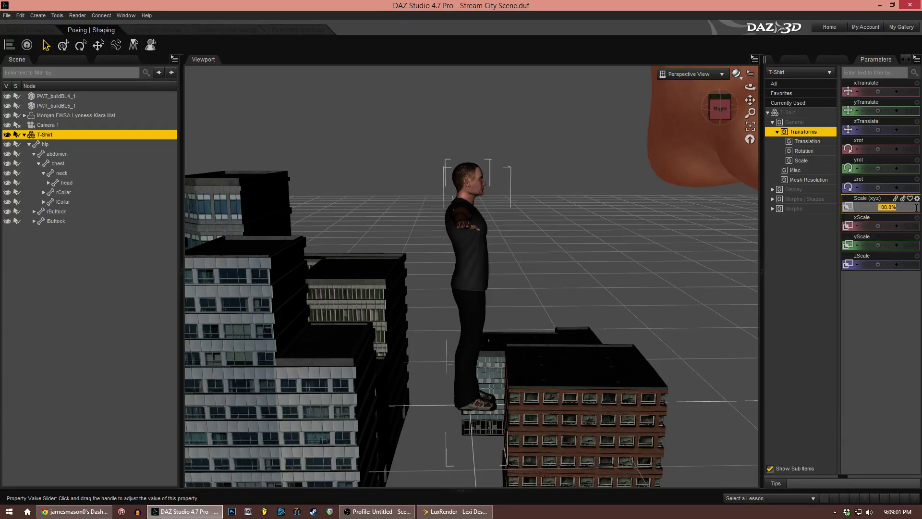
type("6")
key("Return")
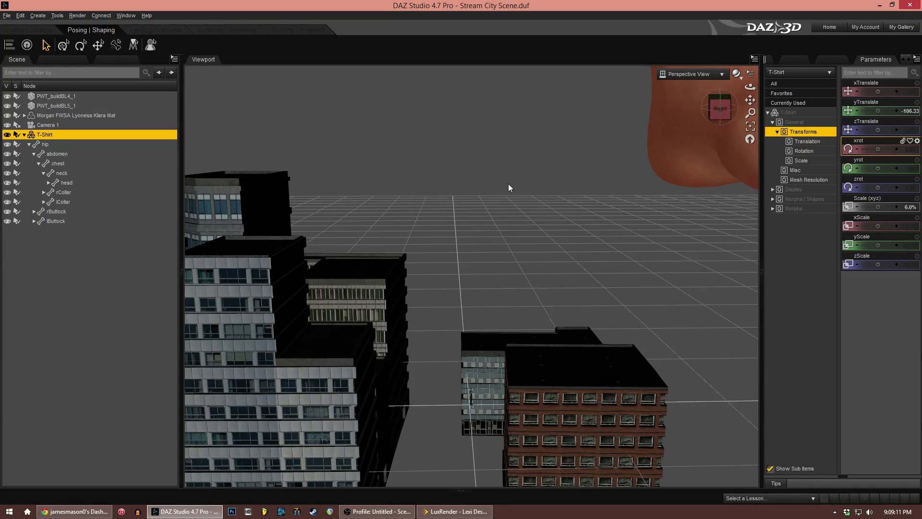
- Move the T-Shirt figure to xTranslate -118.61 and zTranslate -29.31, and turn it to a yrot of 76.91
left_click_drag(750, 100, 778, 69)
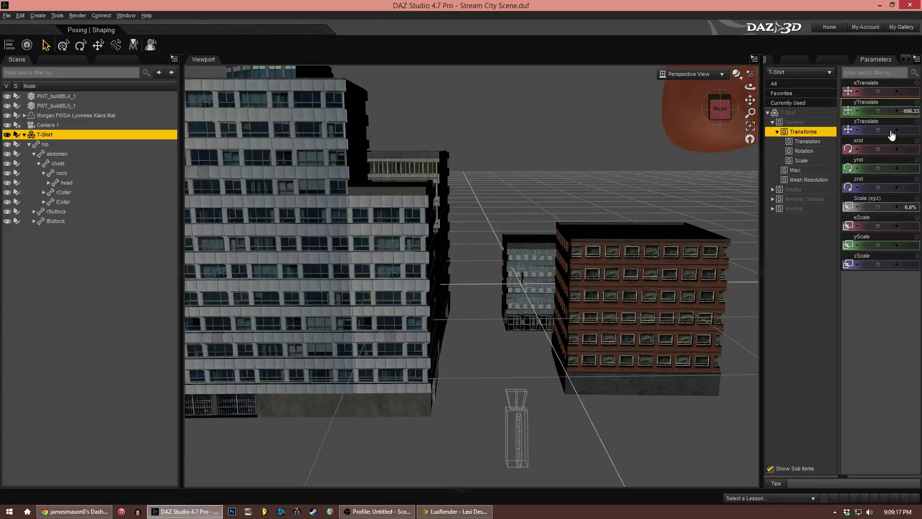
left_click_drag(891, 135, 883, 130)
left_click_drag(886, 91, 894, 91)
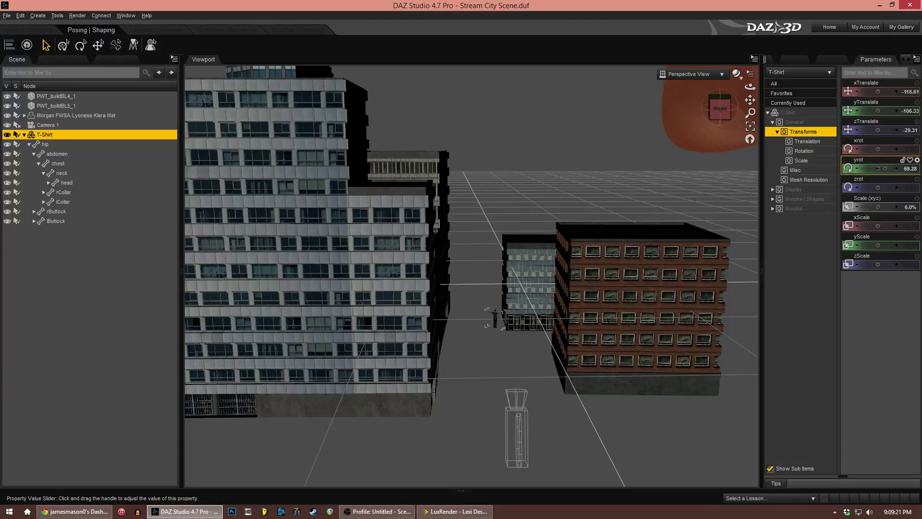
- Try shifting the T-Shirt figure along Z to -124.80 while looking through Camera 1, and return to the perspective view
left_click(691, 73)
left_click(692, 159)
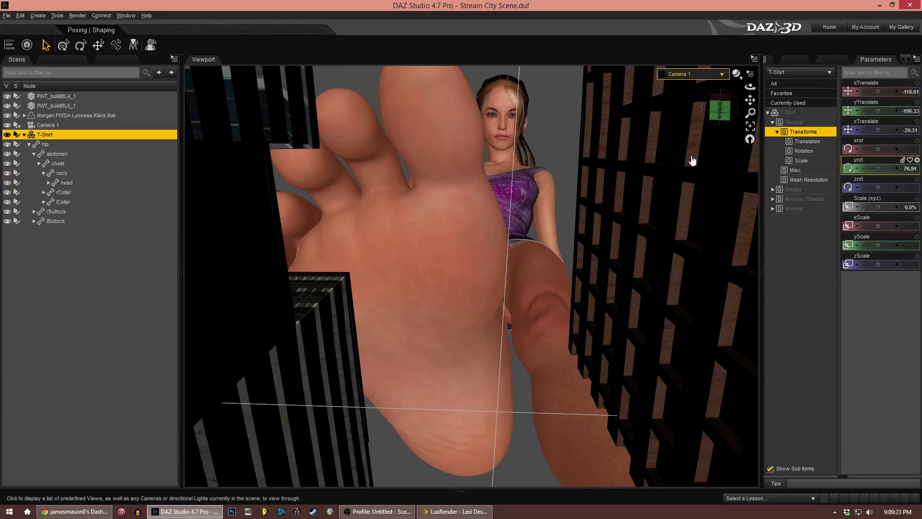
left_click_drag(884, 130, 889, 130)
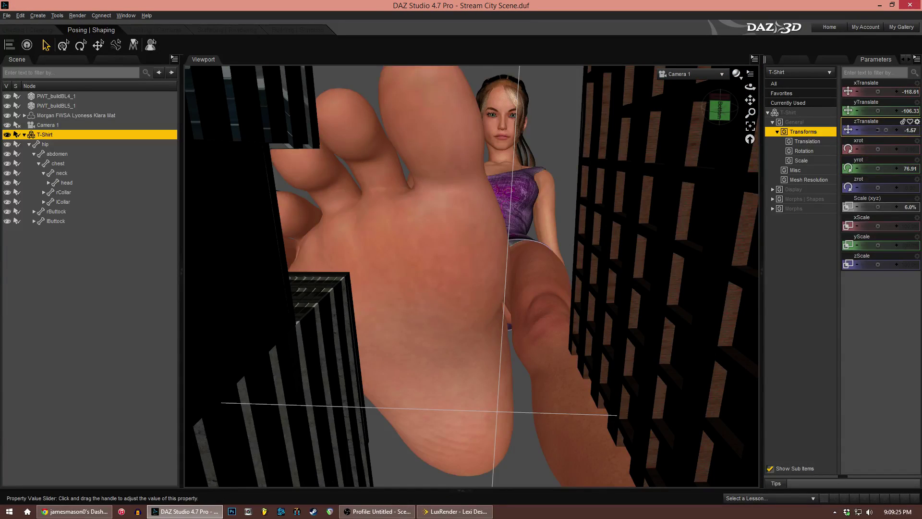
left_click(704, 67)
left_click(704, 74)
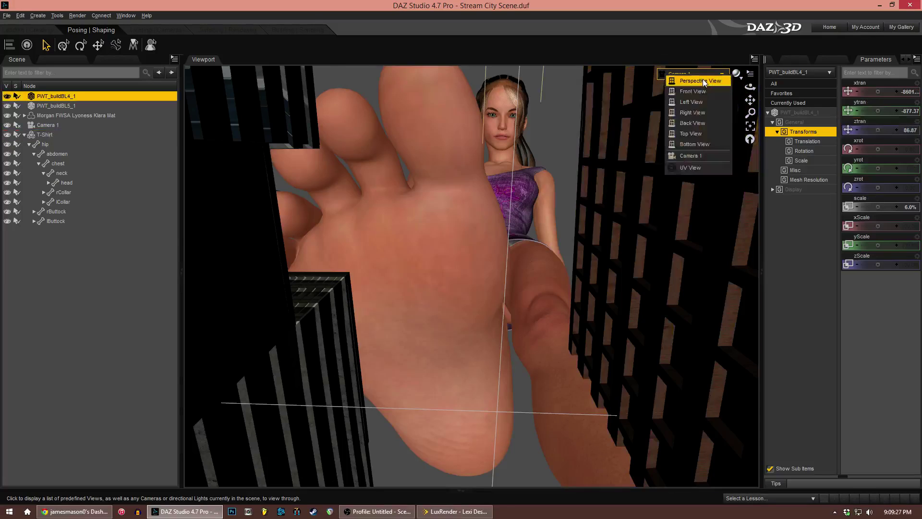
left_click(704, 82)
- Reselect the T-Shirt figure and move it to xTranslate -6.13 near the camera, checking its placement from above
left_click(25, 135)
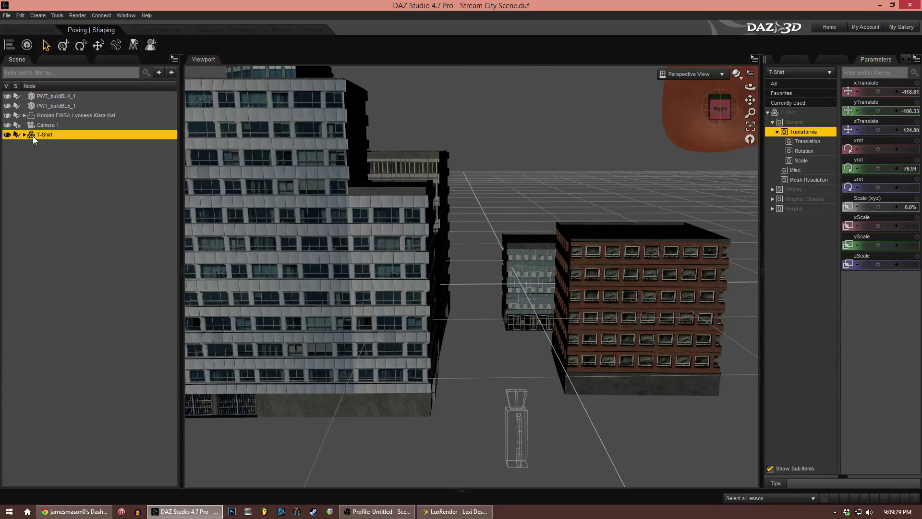
left_click_drag(886, 91, 879, 91)
left_click_drag(720, 107, 720, 126)
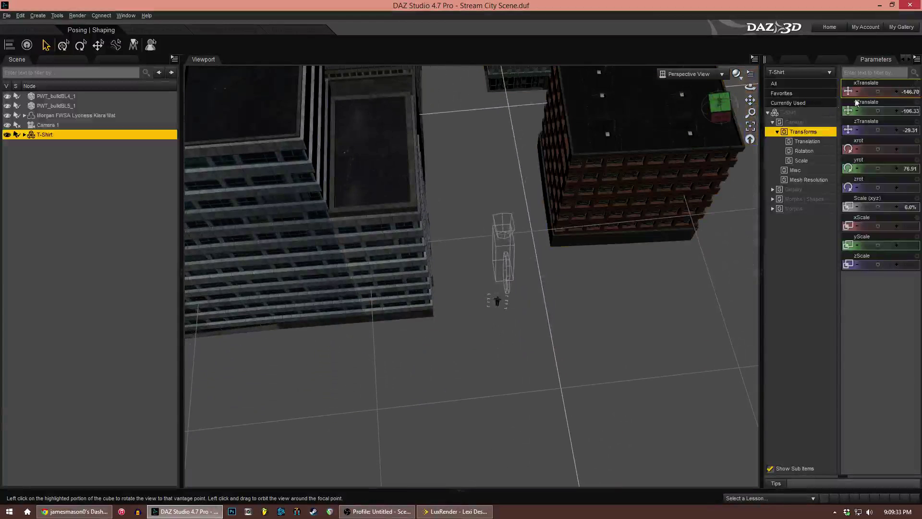
left_click_drag(879, 91, 878, 92)
- Look through Camera 1 and move the T-Shirt figure to yTranslate -143.32 and zTranslate -17.09
left_click(691, 73)
left_click(699, 157)
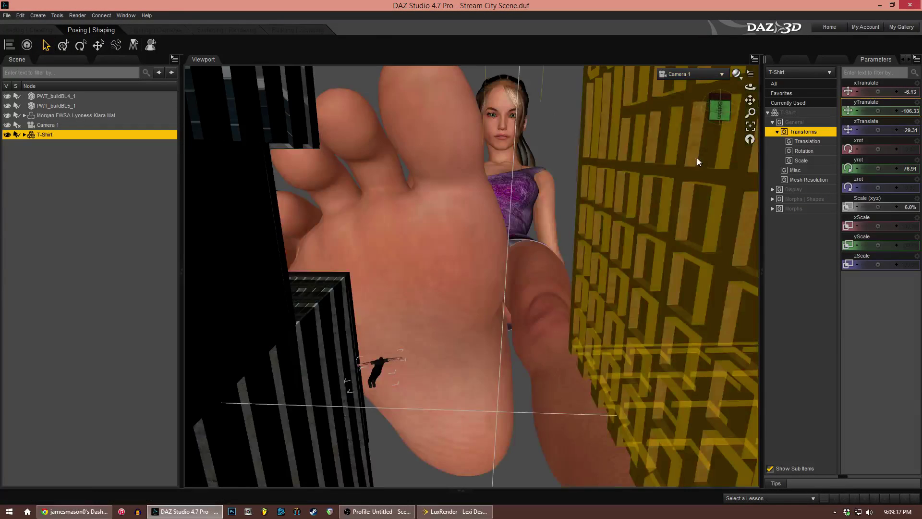
left_click_drag(877, 110, 886, 130)
left_click_drag(878, 110, 882, 111)
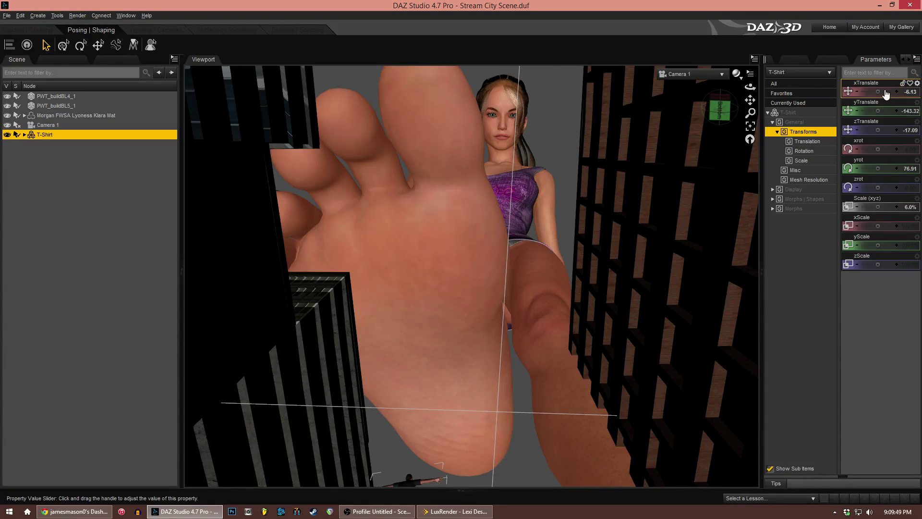
- Place the T-Shirt figure in front of the giant foot at X -45.76, Y -176.45, Z -11.47, and turn it to yrot 92.49
mouse_move(884, 92)
left_mouse_down()
mouse_move(874, 91)
mouse_move(875, 112)
mouse_move(871, 91)
left_mouse_up()
left_click_drag(877, 129, 875, 91)
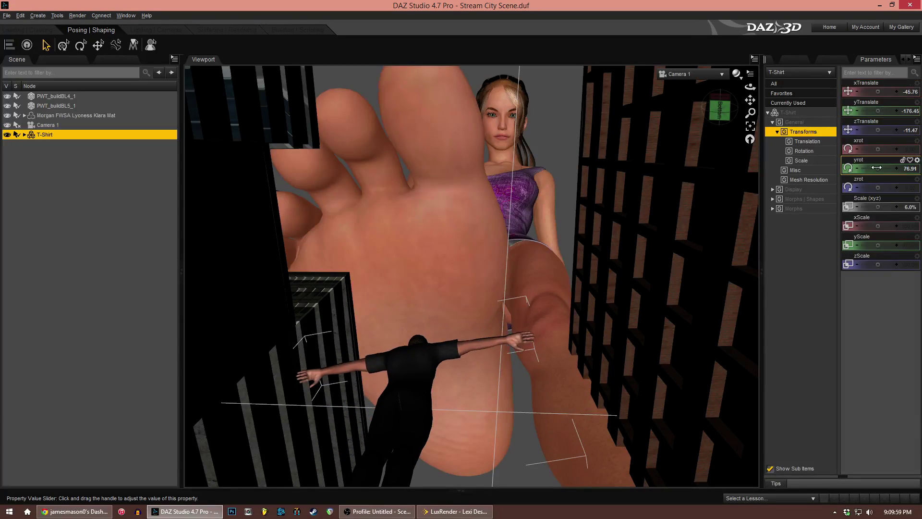
left_click_drag(873, 168, 877, 167)
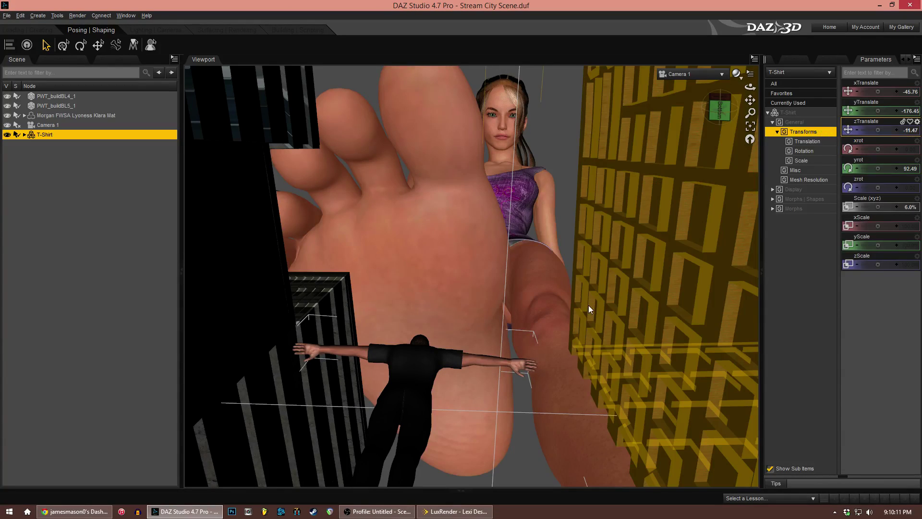
- Lower the T-Shirt figure to yTranslate -181.56 and arch the torso backward, bending the chest to -24.71 and the abdomen back as well
left_click_drag(912, 118, 900, 118)
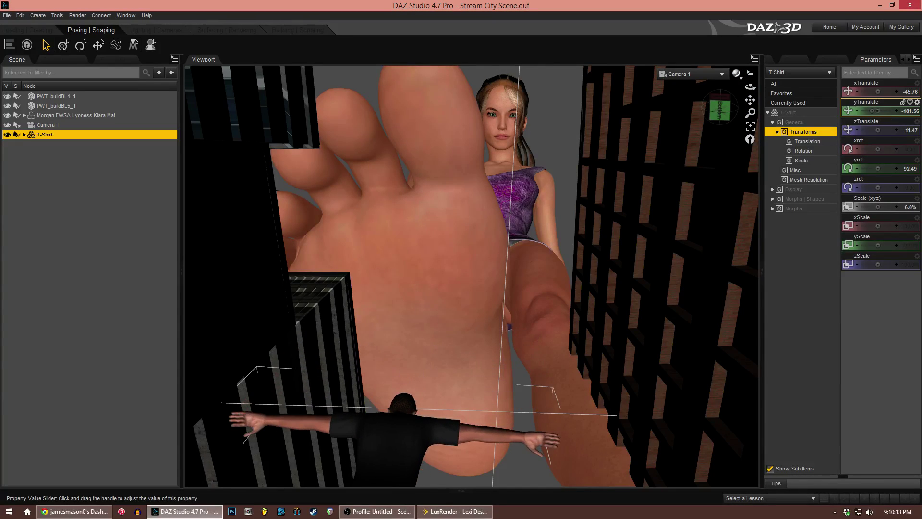
left_click(401, 430)
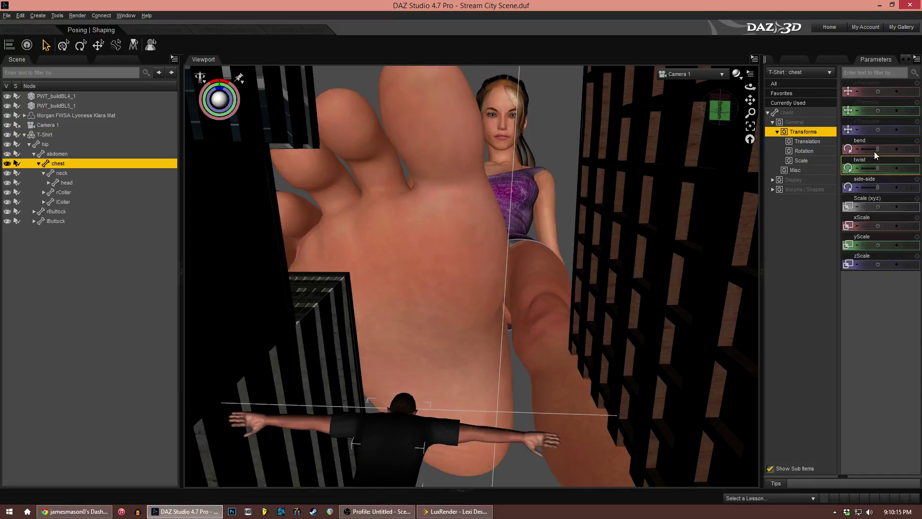
left_click_drag(873, 150, 863, 149)
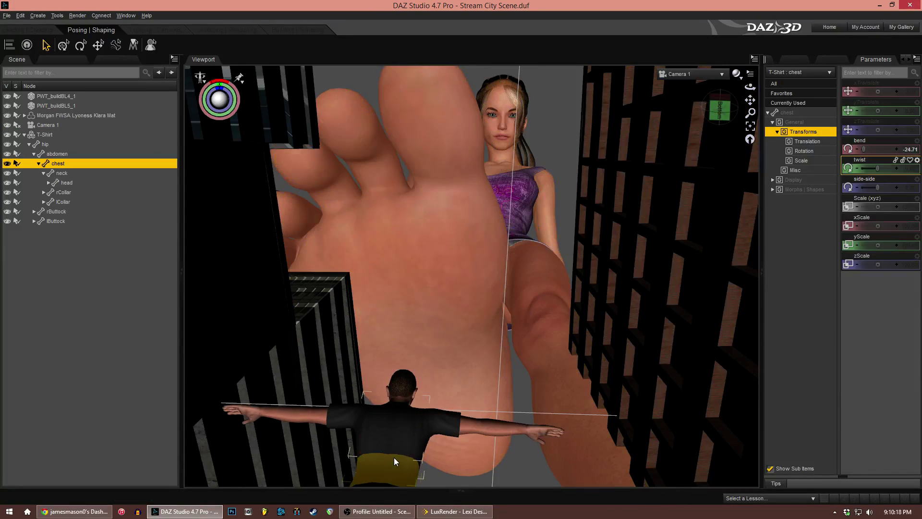
left_click(394, 457)
left_click_drag(870, 149, 863, 149)
- Swing the male figure's right shoulder forward to front-back 63.24 and tilt the neck back to bend -30.00
left_click(458, 419)
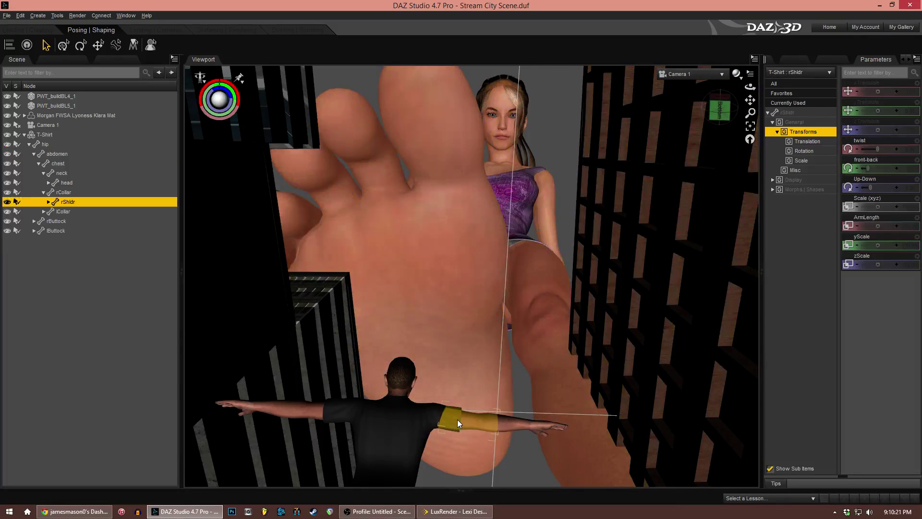
left_click_drag(878, 168, 885, 168)
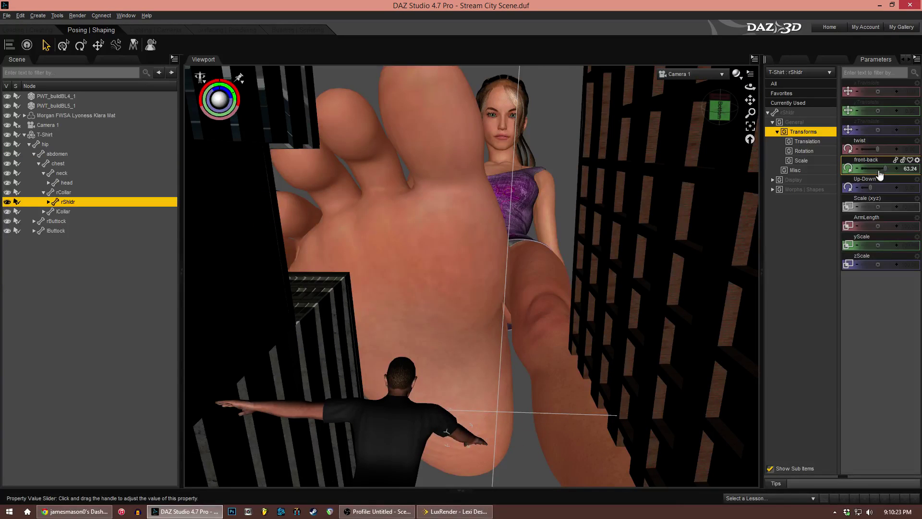
left_click(405, 390)
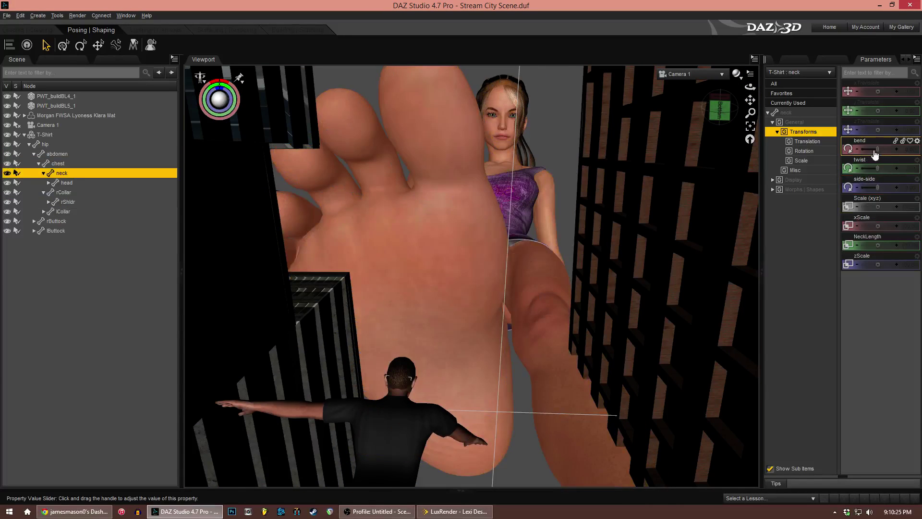
left_click_drag(874, 153, 861, 150)
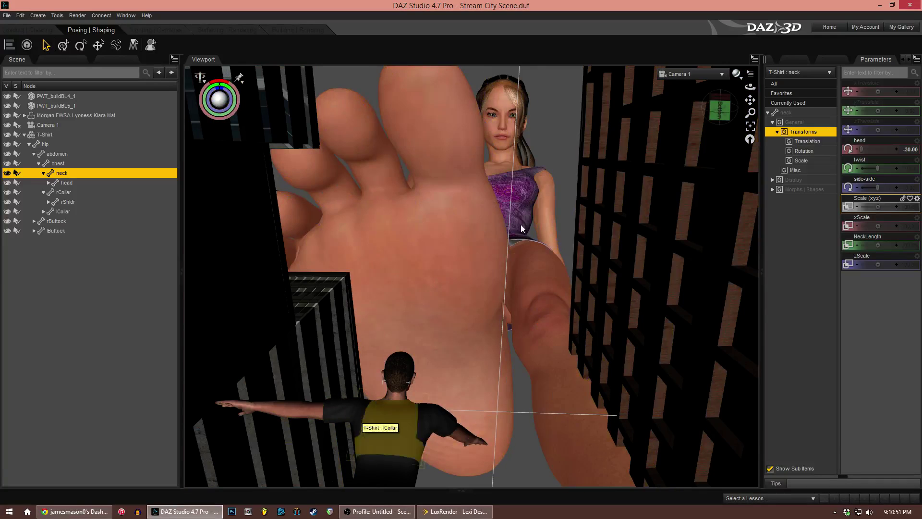
- View the male figure from the side in the perspective view and raise the right arm by setting rCollar Up-Down to -41.53
left_click(683, 76)
left_click(679, 84)
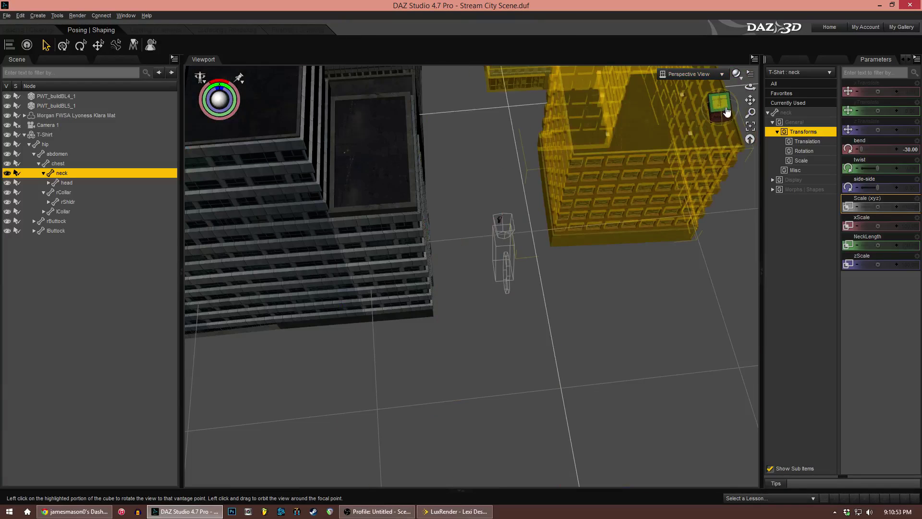
left_click_drag(750, 100, 750, 72)
left_click_drag(723, 112, 747, 69)
left_click(743, 102)
left_click_drag(749, 112, 720, 106)
left_click_drag(750, 100, 725, 104)
scroll(672, 241, "up", 1)
scroll(672, 241, "down", 1)
left_click(425, 326)
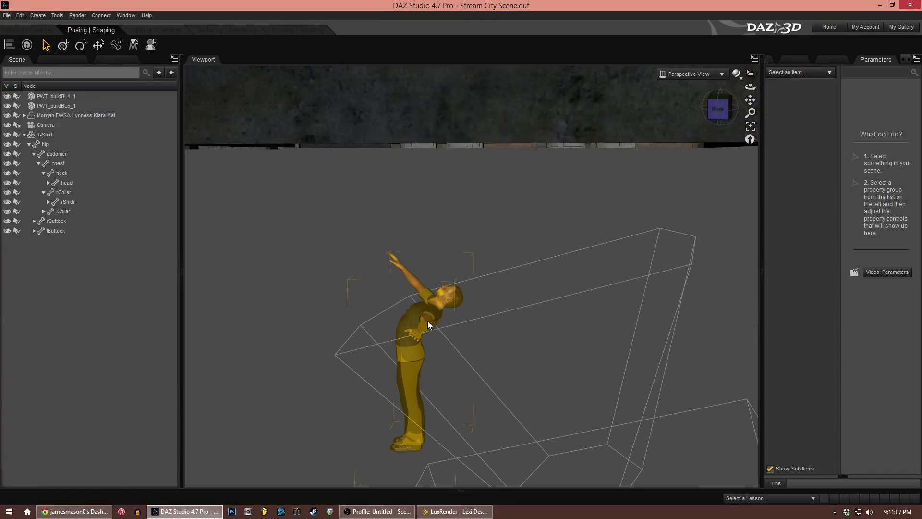
left_click(424, 292)
left_click(424, 292)
left_click(434, 298)
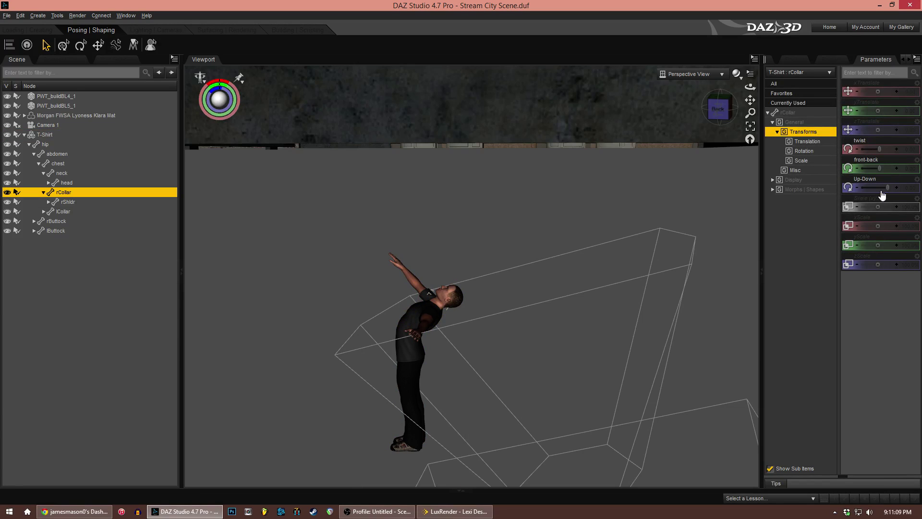
left_click_drag(882, 194, 817, 199)
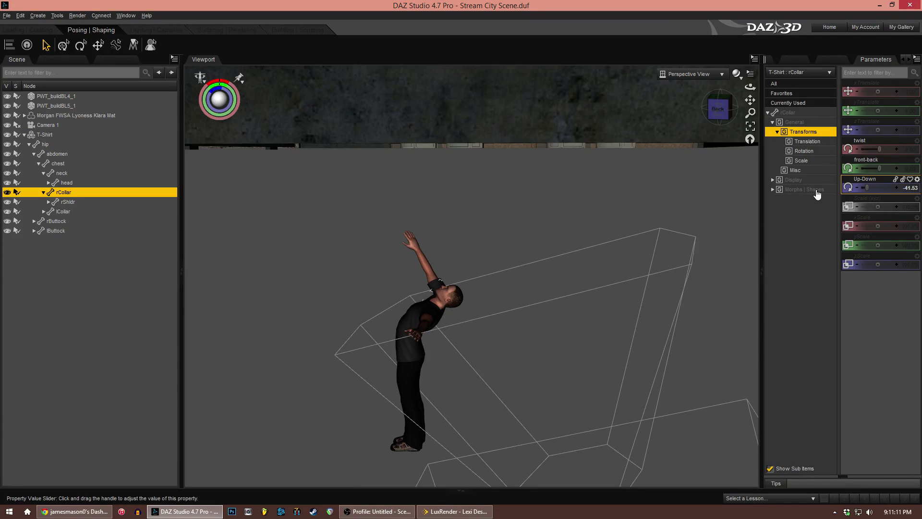
- Bend the male figure's raised right forearm inward over the head and set the right shoulder's twist to -61.47
left_click(439, 282)
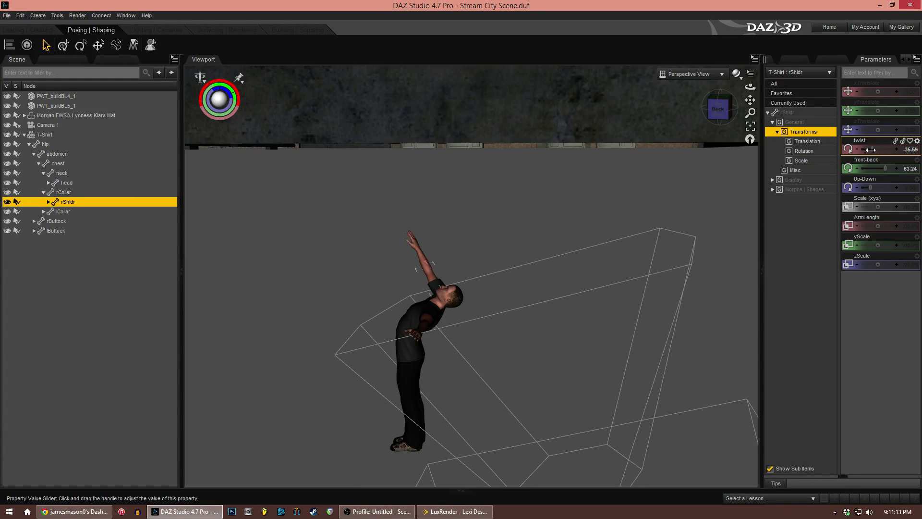
left_click_drag(869, 149, 872, 149)
left_click_drag(722, 110, 694, 109)
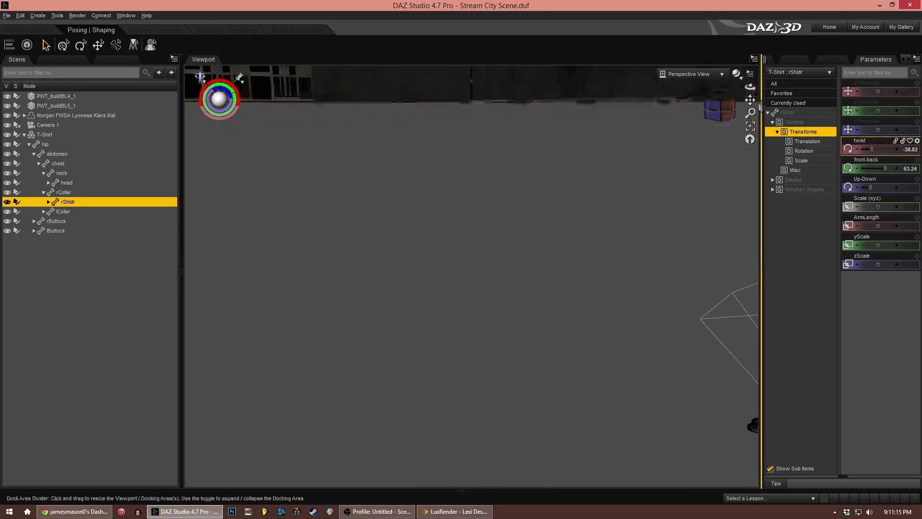
left_click_drag(750, 100, 645, 100)
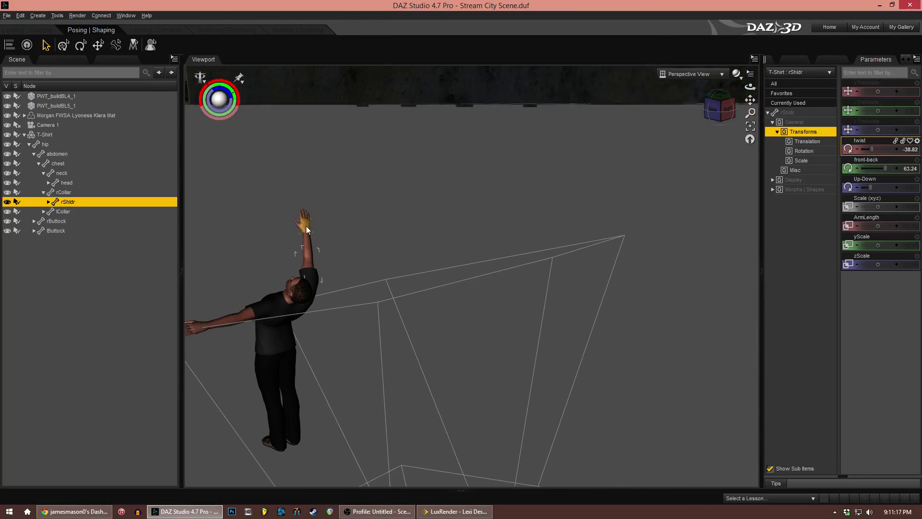
left_click(303, 242)
left_click(303, 242)
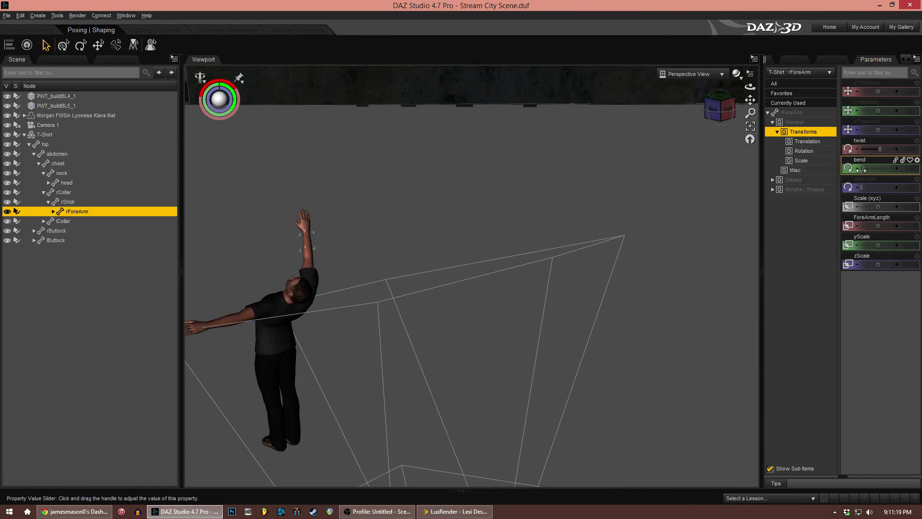
left_click_drag(875, 169, 871, 169)
left_click(318, 267)
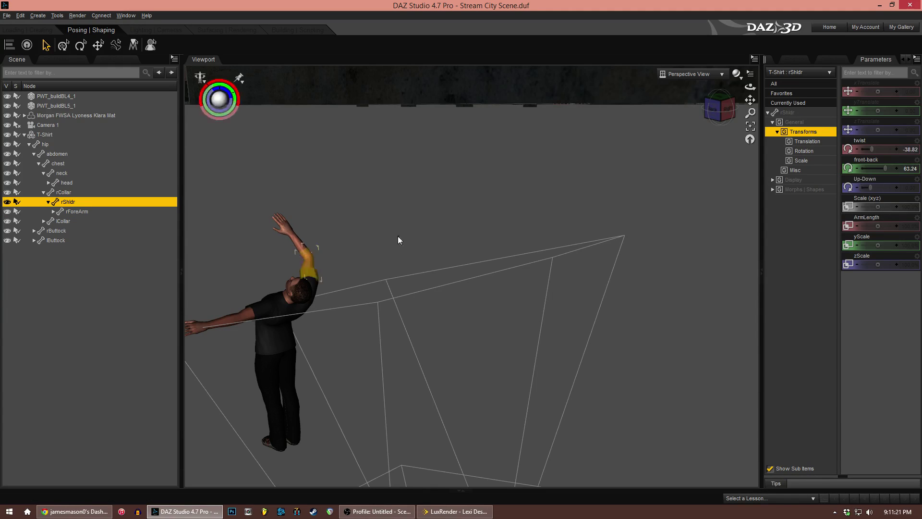
left_click_drag(870, 149, 874, 149)
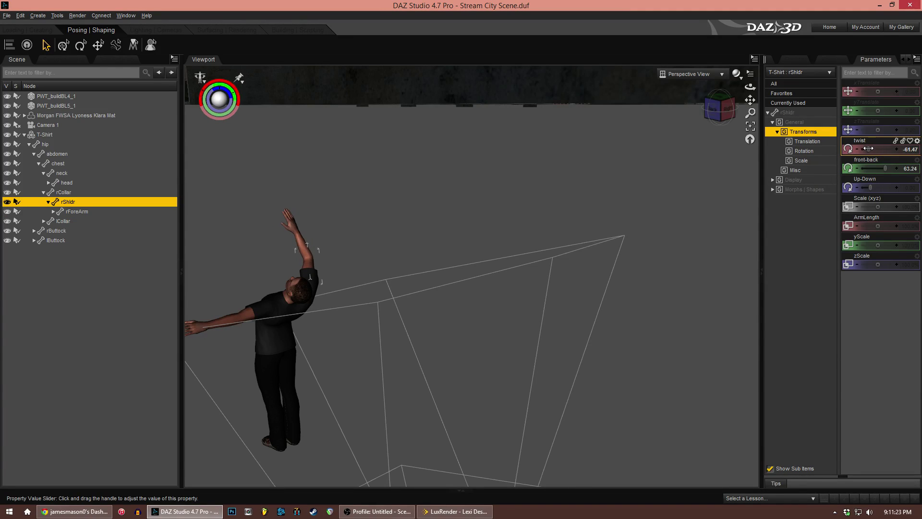
- Raise the male figure's left arm at the shoulder and set the left collar's Up-Down to 24.32
left_click(246, 316)
mouse_move(882, 188)
left_mouse_down()
mouse_move(884, 169)
mouse_move(866, 168)
mouse_move(879, 188)
left_mouse_up()
left_click(270, 312)
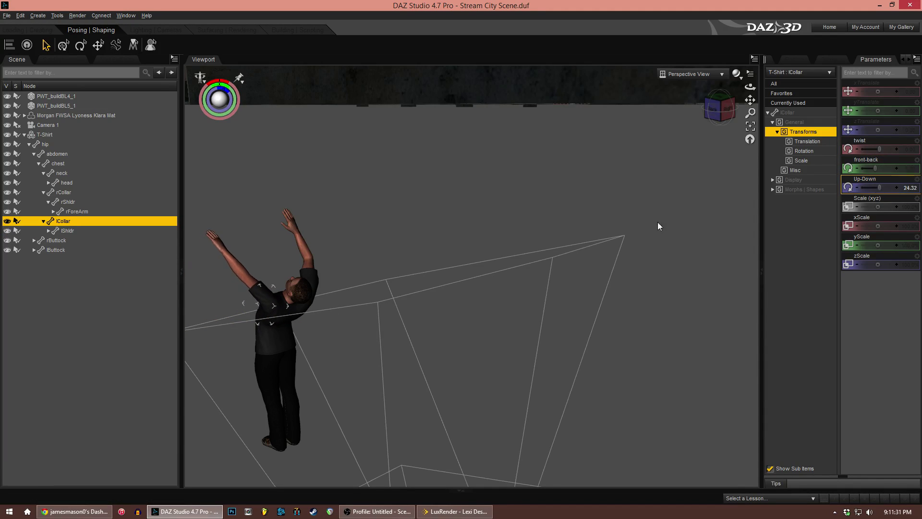
- Set the left forearm to twist -51.12 and bend -34.78, and the left shoulder to twist -51.76 and front-back -33.24
left_click(236, 264)
left_click_drag(879, 151, 882, 172)
left_click(241, 281)
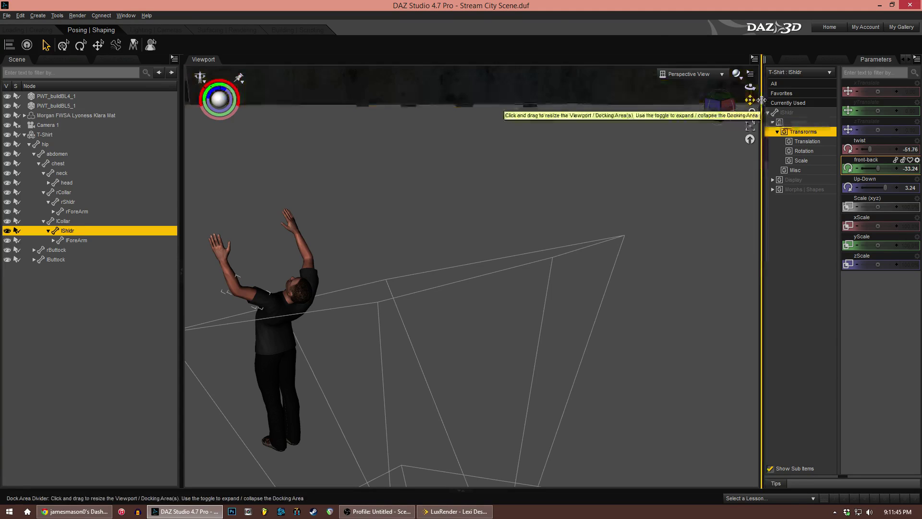
- Set the left forearm's twist to 8.59 and check the raised-arms pose through Camera 1
left_click_drag(733, 117, 738, 132)
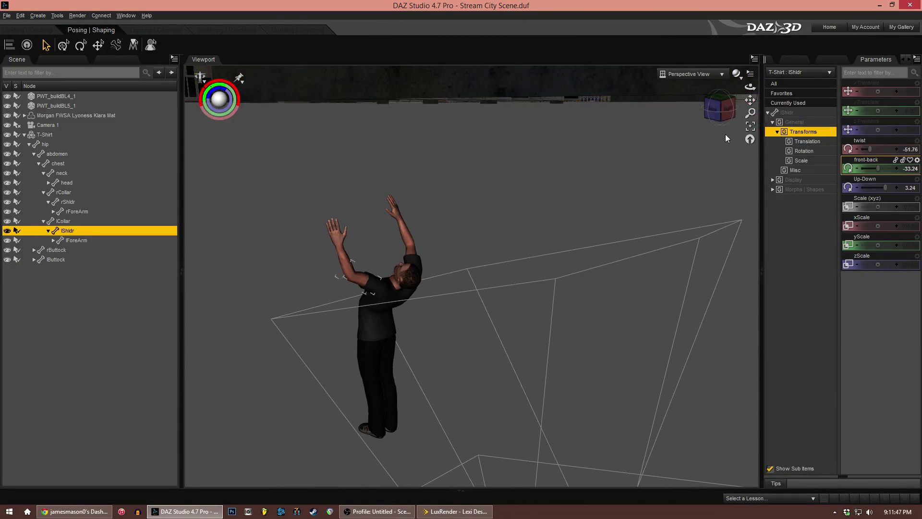
mouse_move(750, 99)
left_mouse_down()
mouse_move(734, 115)
mouse_move(744, 94)
left_mouse_up()
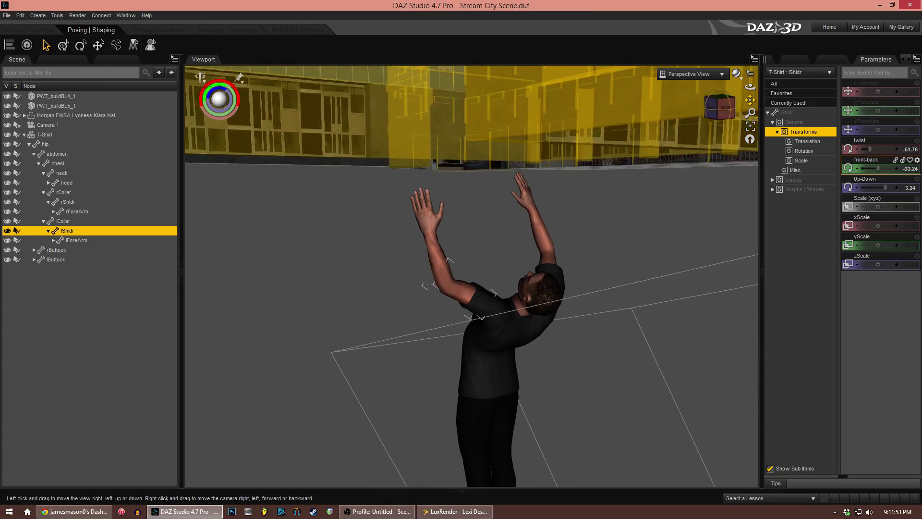
left_click(446, 267)
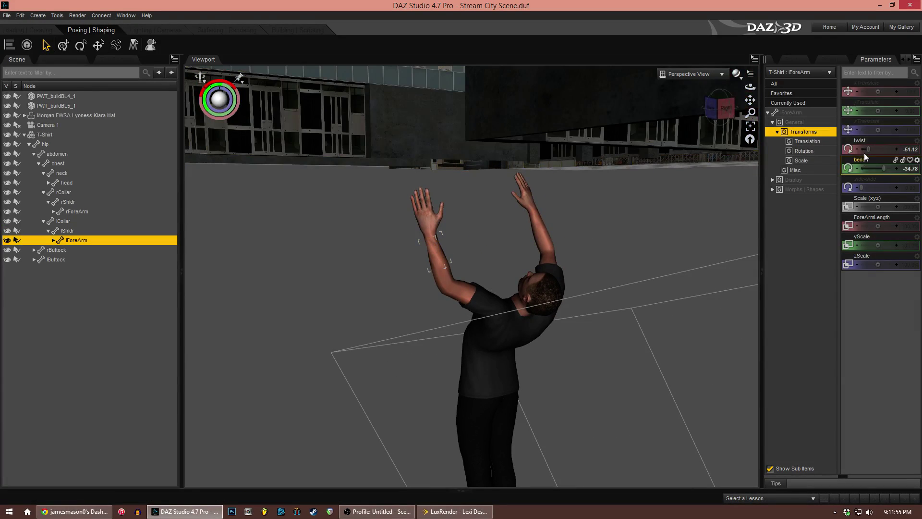
left_click_drag(868, 148, 882, 149)
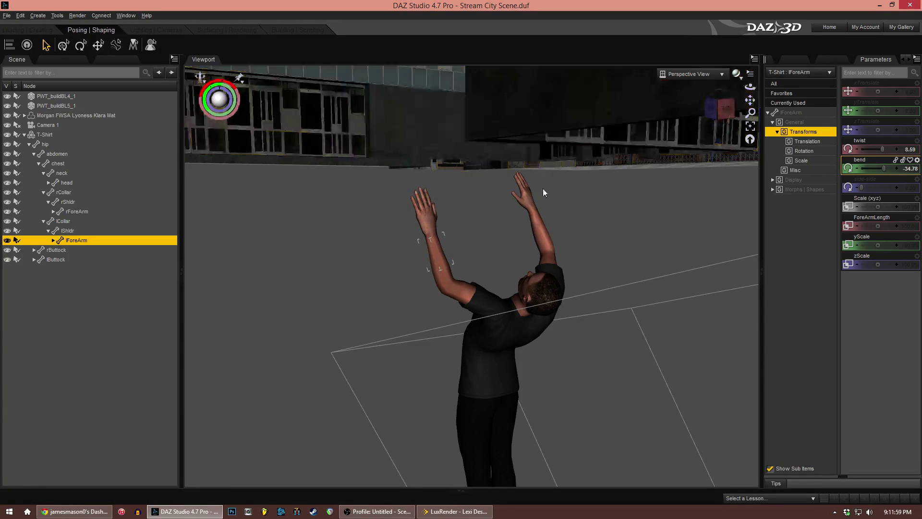
left_click(705, 74)
left_click(702, 160)
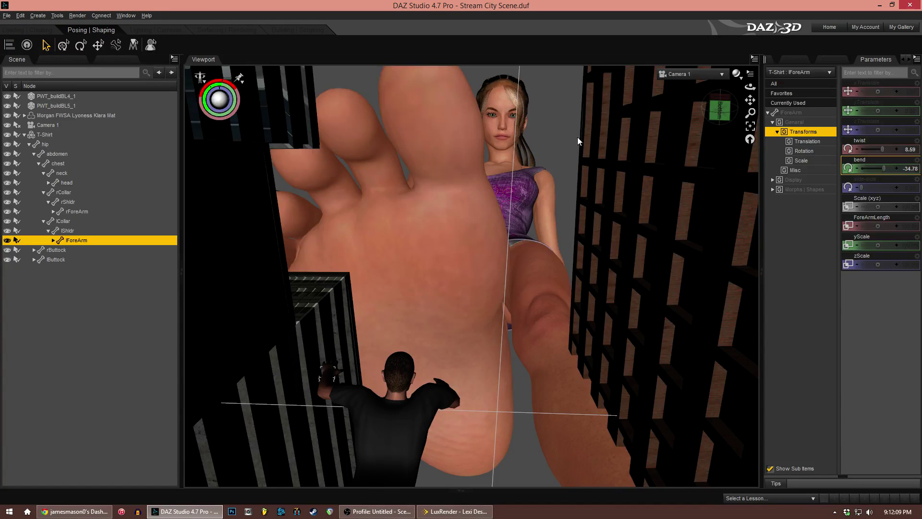
- Back in the perspective view, adjust the left shoulder to Up-Down 26.18 and front-back -29.71
key("ctrl+p")
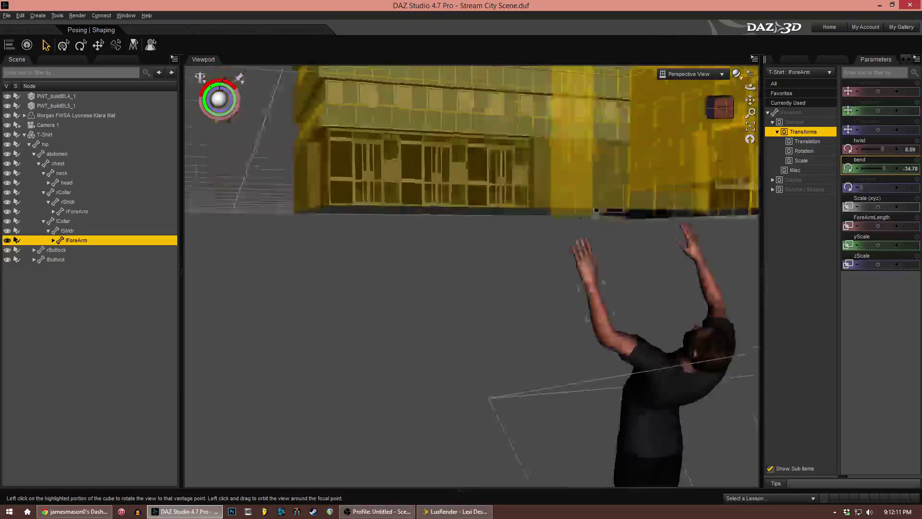
left_click(720, 107)
left_click_drag(750, 100, 751, 103)
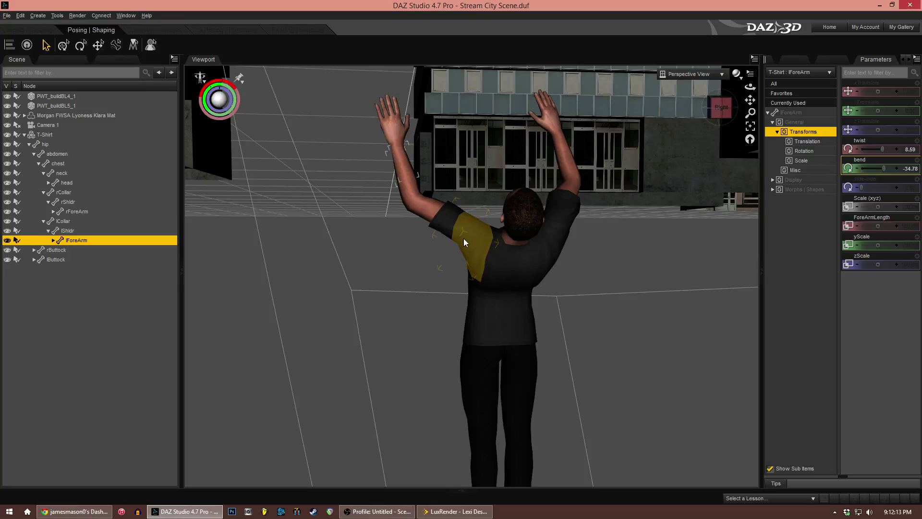
left_click(462, 238)
left_click_drag(876, 169, 891, 187)
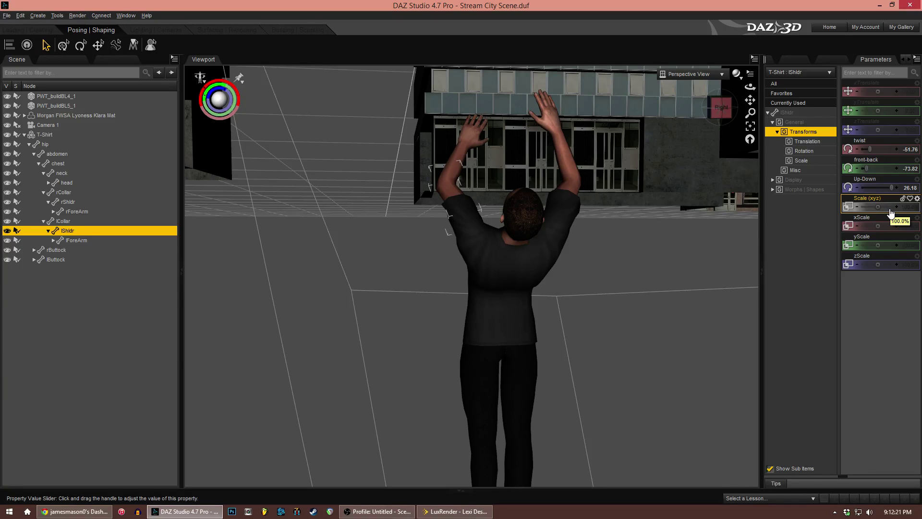
left_click_drag(721, 107, 783, 111)
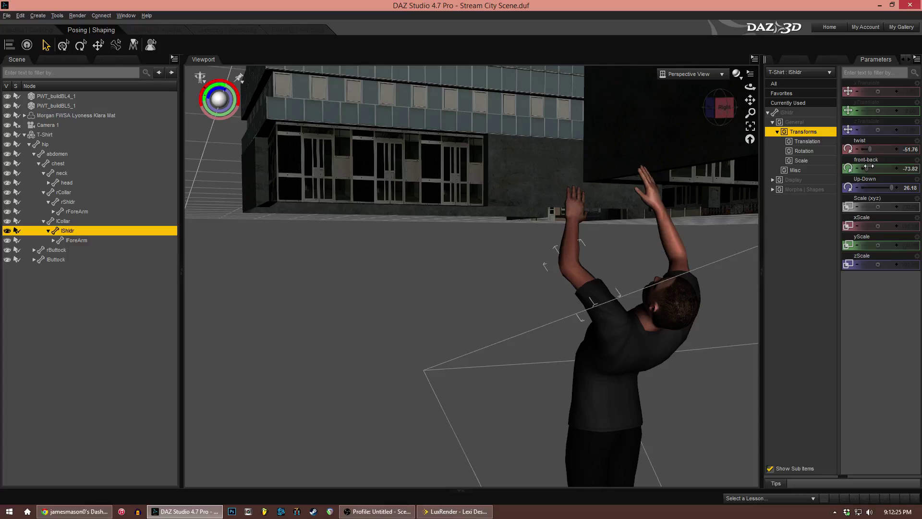
left_click_drag(869, 166, 878, 174)
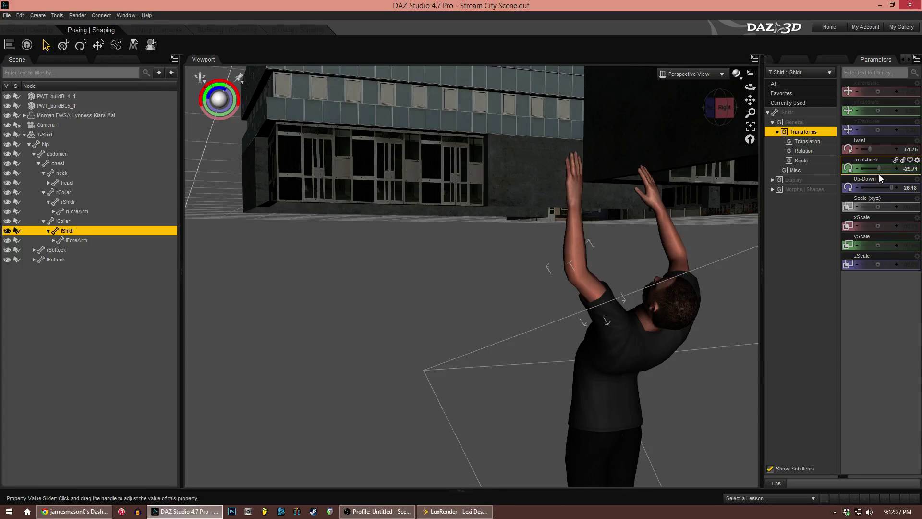
- Look through Camera 1 and set the left collar's Up-Down to 14.76 and the left shoulder's twist to -90.59
left_click(696, 73)
left_click(684, 153)
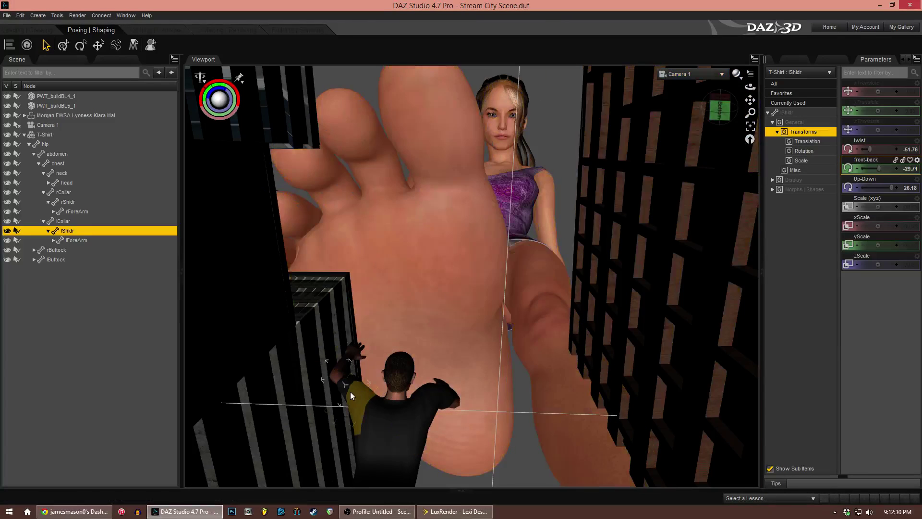
left_click(350, 391)
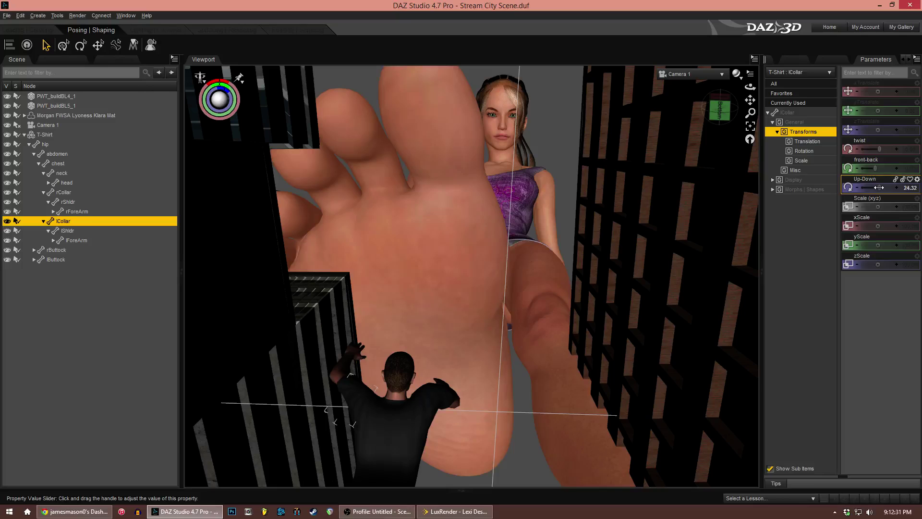
left_click_drag(879, 188, 873, 188)
left_click(331, 384)
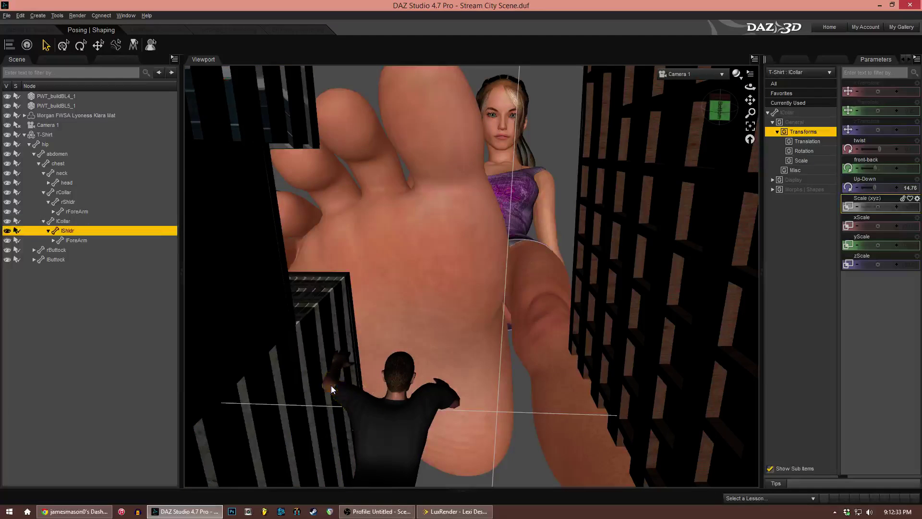
left_click_drag(868, 151, 864, 149)
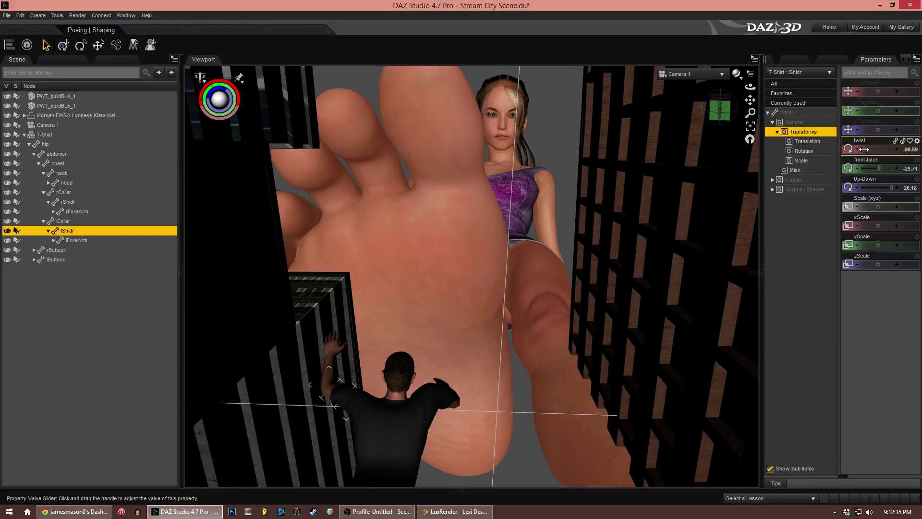
- Bend the male figure's left forearm inward toward the giant foot and set the left hand's bend to 25.96
left_click(332, 364)
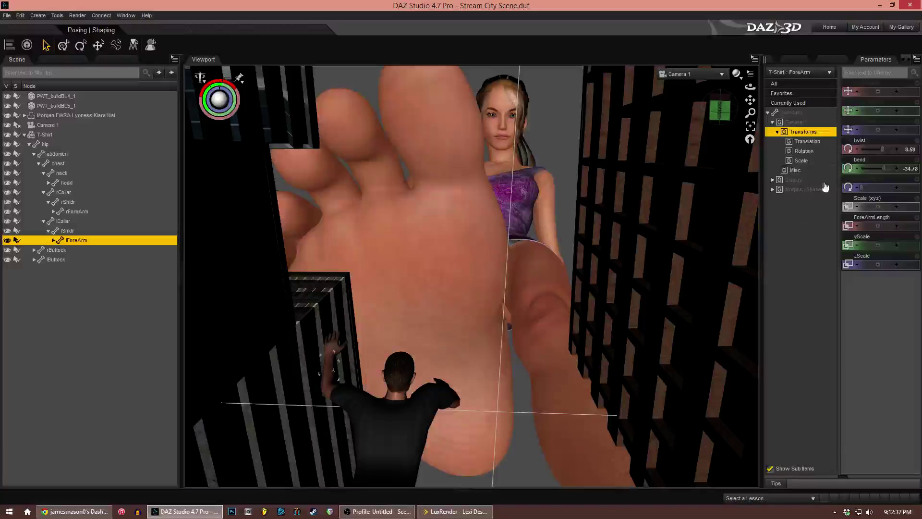
left_click_drag(883, 167, 881, 189)
left_click(357, 338)
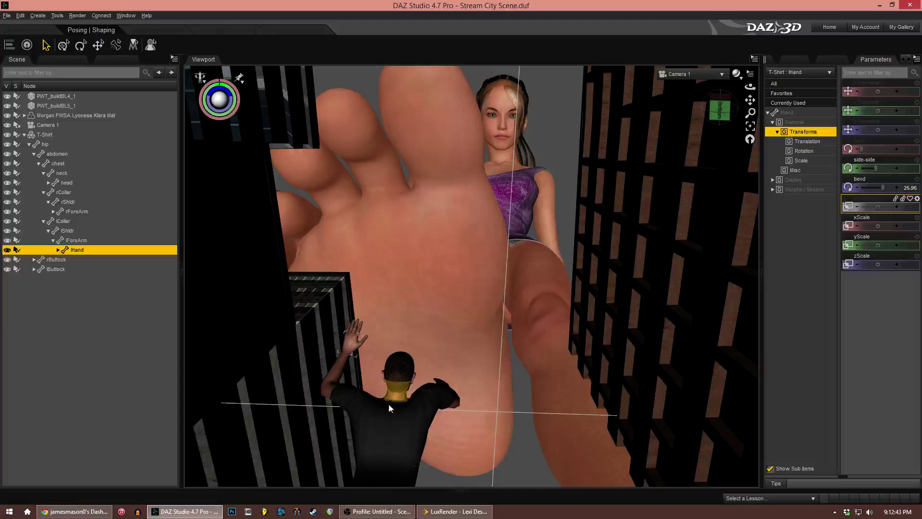
- Set the male figure's head bend to -17.97 and the right collar's Up-Down to -20.50
left_click(390, 403)
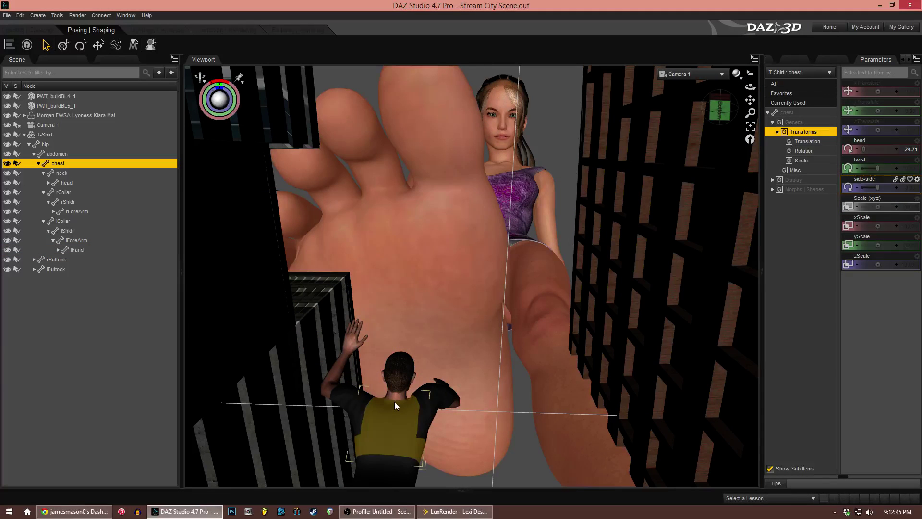
left_click(395, 373)
left_click_drag(879, 150, 876, 150)
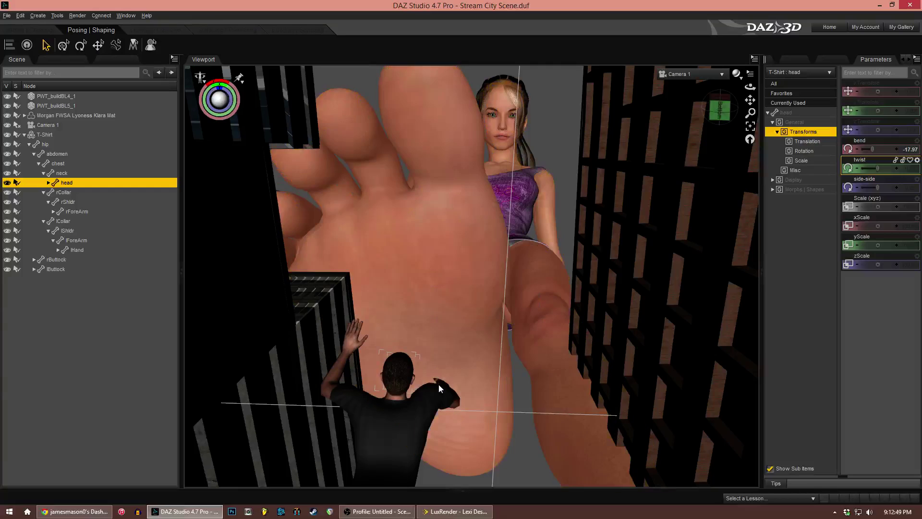
left_click(441, 390)
left_click_drag(873, 190, 878, 192)
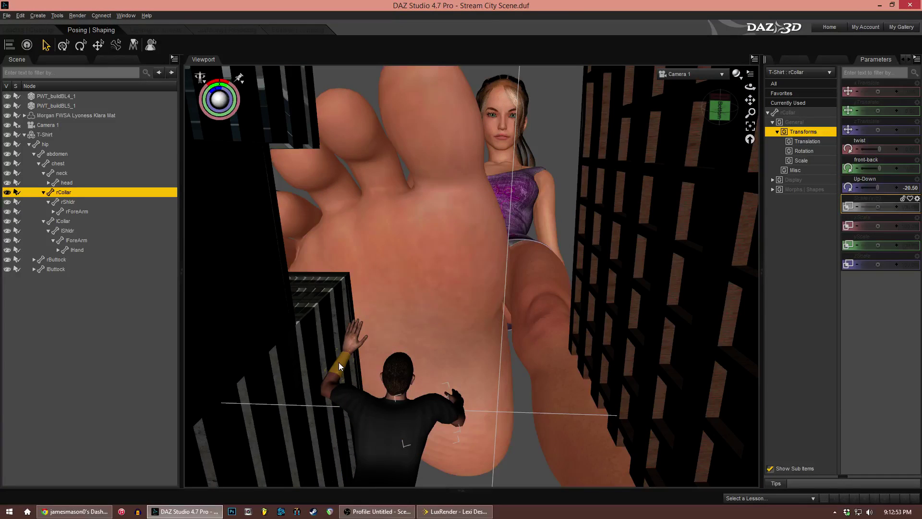
- Set the male figure's left forearm twist to 27.12 and shape the left hand with Grasp 23.5%, Spread 82.4% and ThumbGrasp 27.2%
left_click(339, 362)
left_click_drag(882, 149, 884, 150)
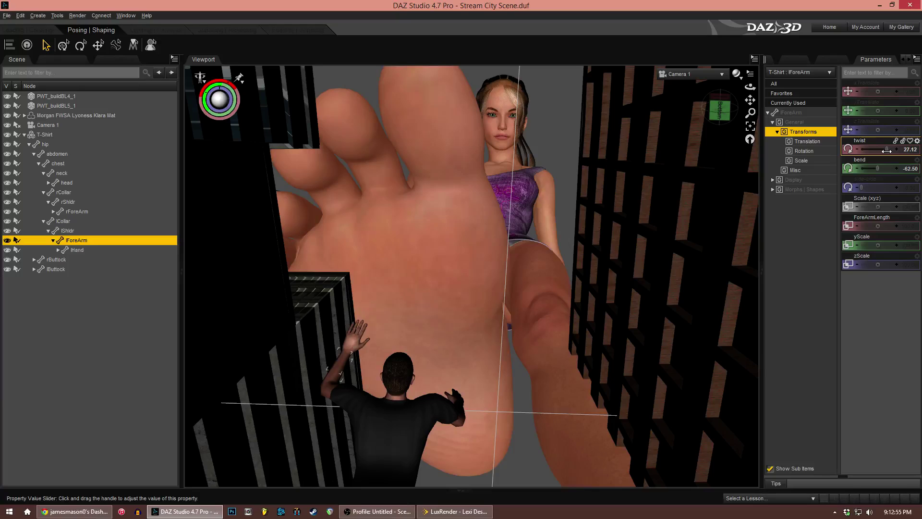
left_click(351, 342)
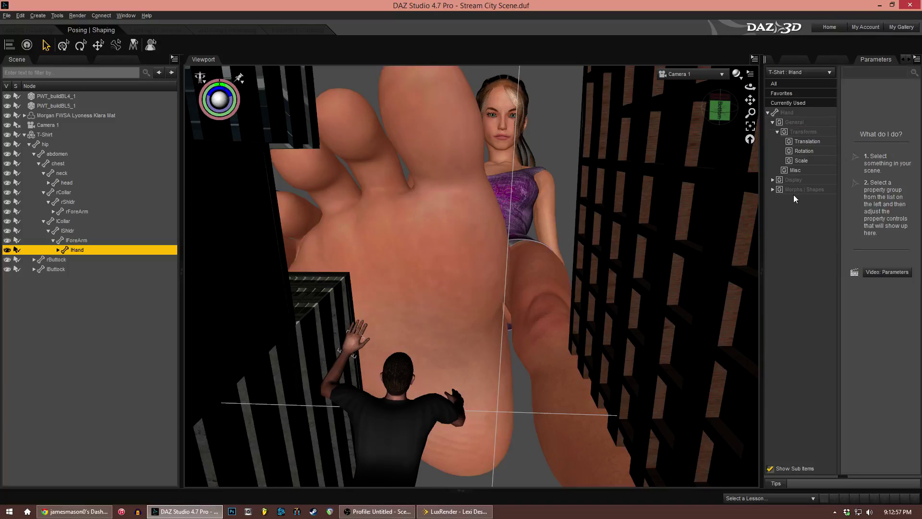
left_click(778, 191)
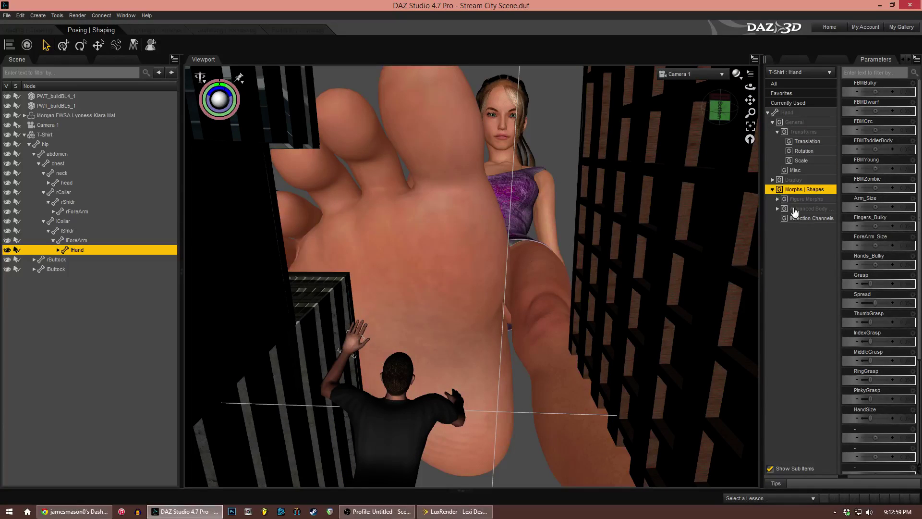
left_click(809, 209)
left_click(809, 201)
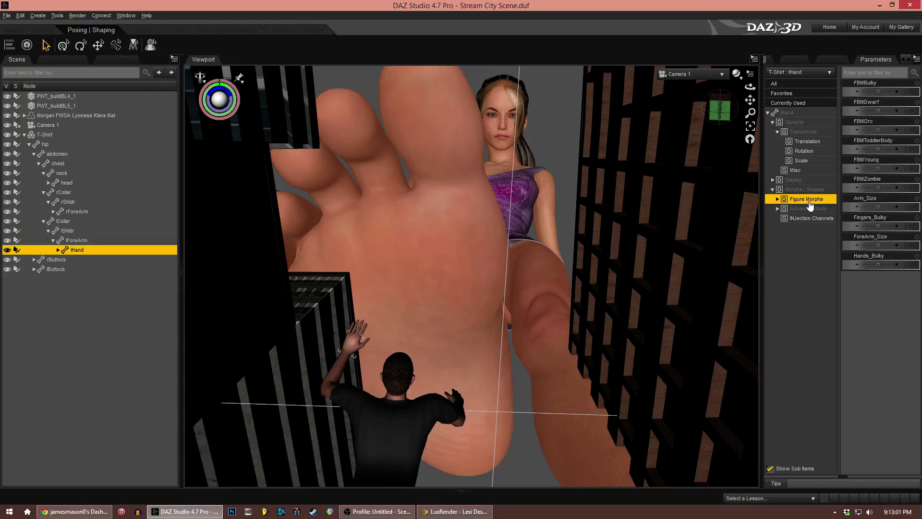
left_click(808, 209)
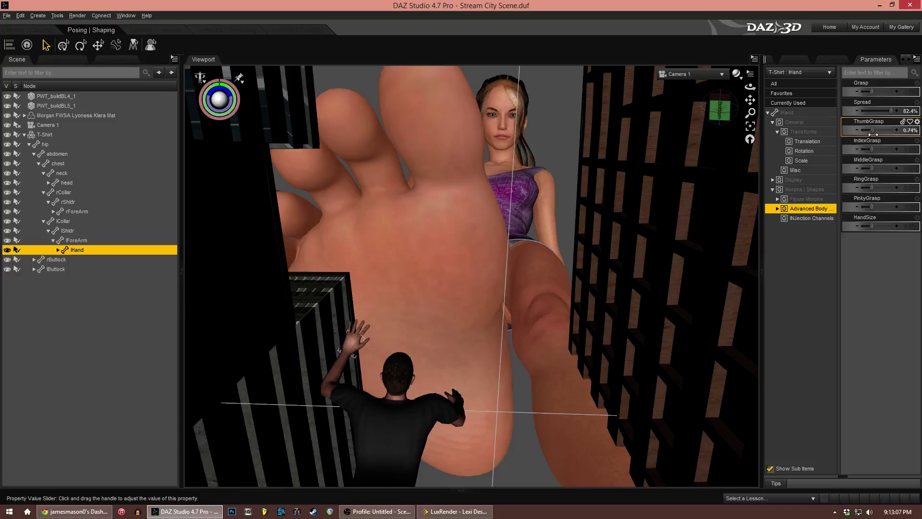
left_click_drag(876, 137, 880, 135)
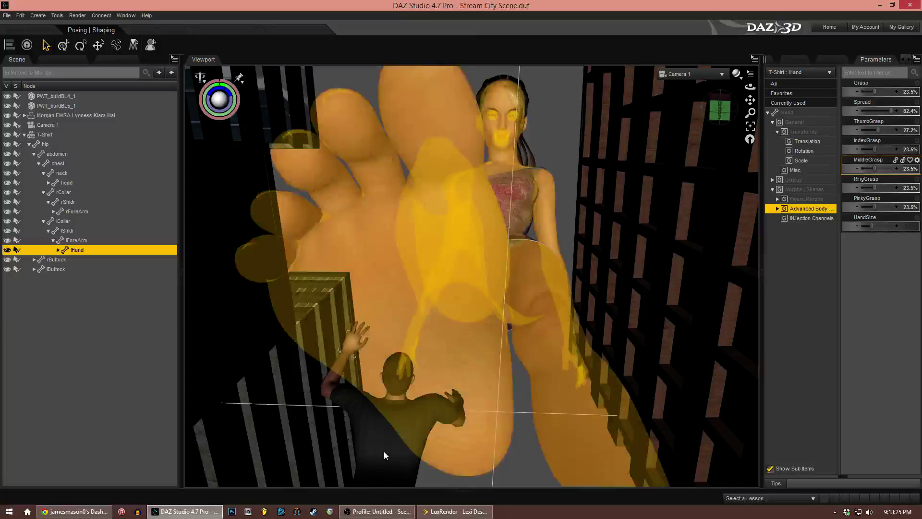
- Open out the male figure's right arm by setting the right shoulder's front-back to 52.65
left_click(451, 425)
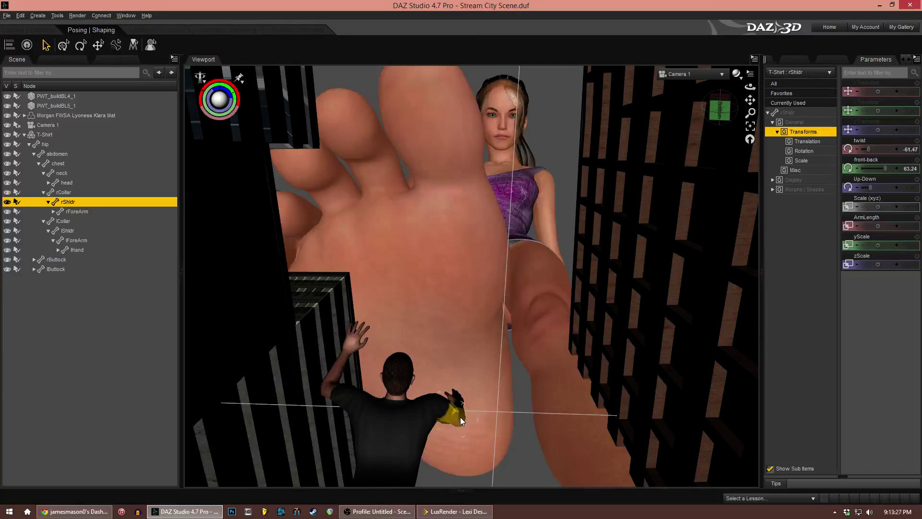
left_click_drag(882, 167, 880, 167)
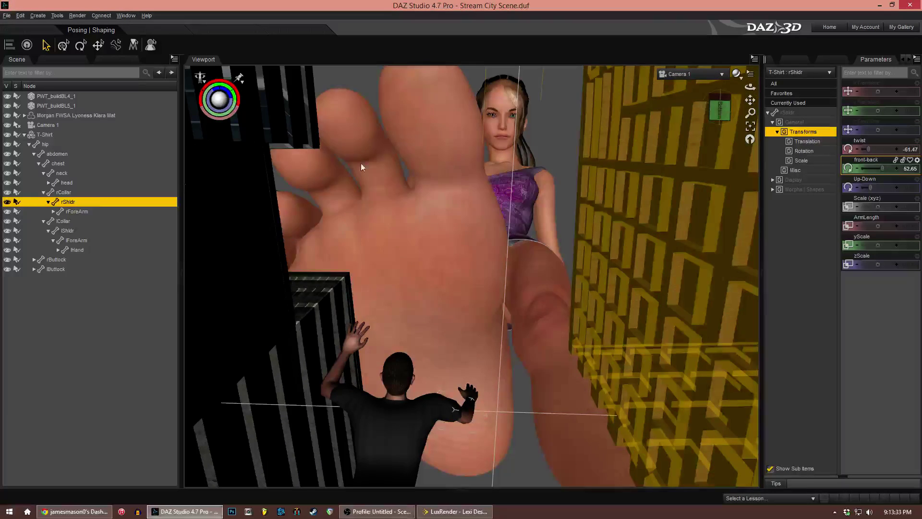
- Load the Genesis 2 Base Female into the scene and frame her in the Perspective View
left_click(24, 135)
left_click(63, 59)
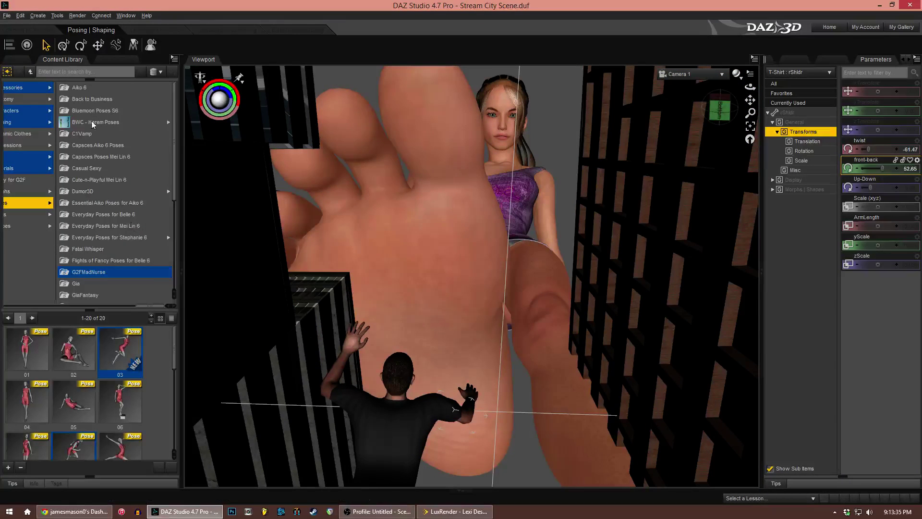
left_click_drag(154, 307, 119, 306)
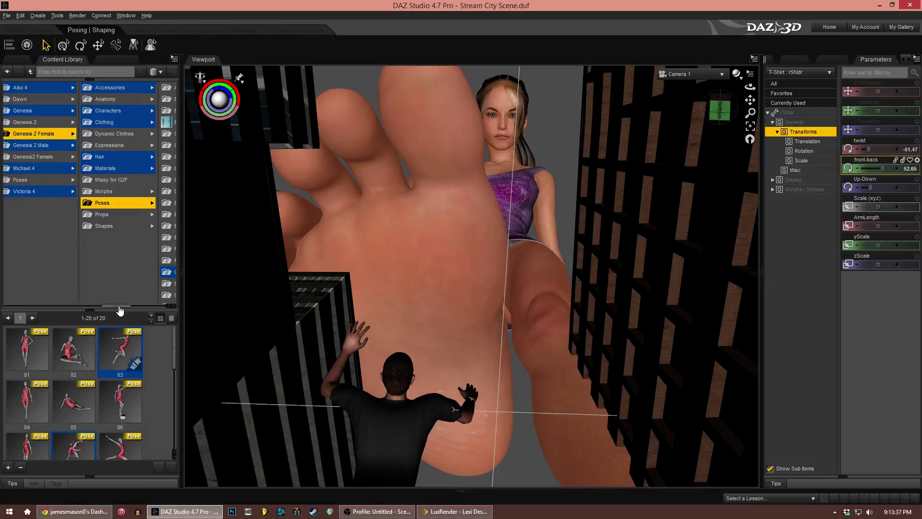
left_click(55, 137)
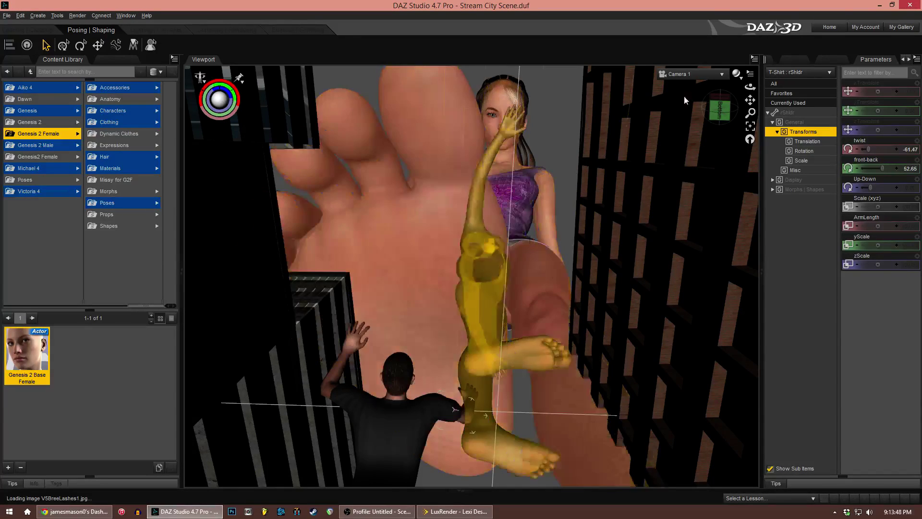
left_click(711, 109)
left_click_drag(711, 109, 740, 139)
mouse_move(753, 98)
left_mouse_down()
mouse_move(717, 125)
mouse_move(716, 115)
mouse_move(764, 89)
left_mouse_up()
scroll(627, 185, "down", 5)
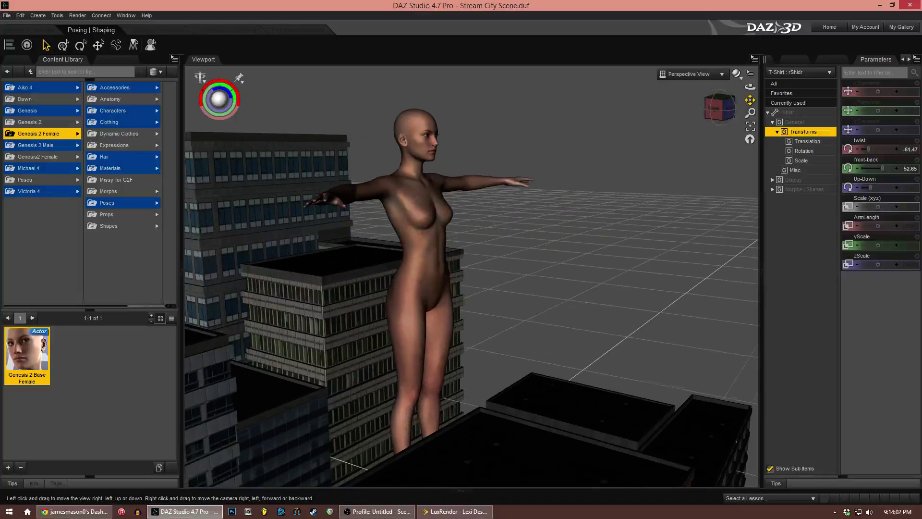
- Browse the Genesis 2 Female hair folders and preview styles such as Lustrous Hair, Melinda Hair and NJA Ponytail
left_click(97, 159)
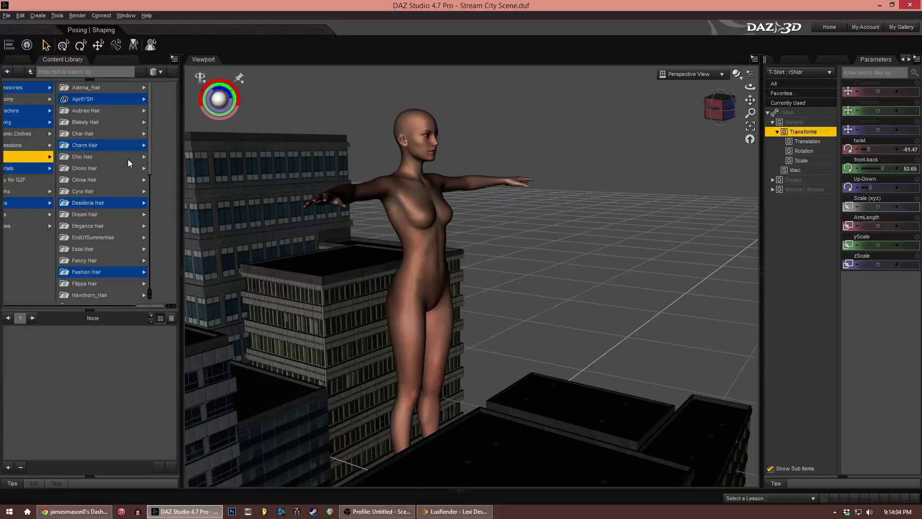
scroll(113, 201, "down", 2)
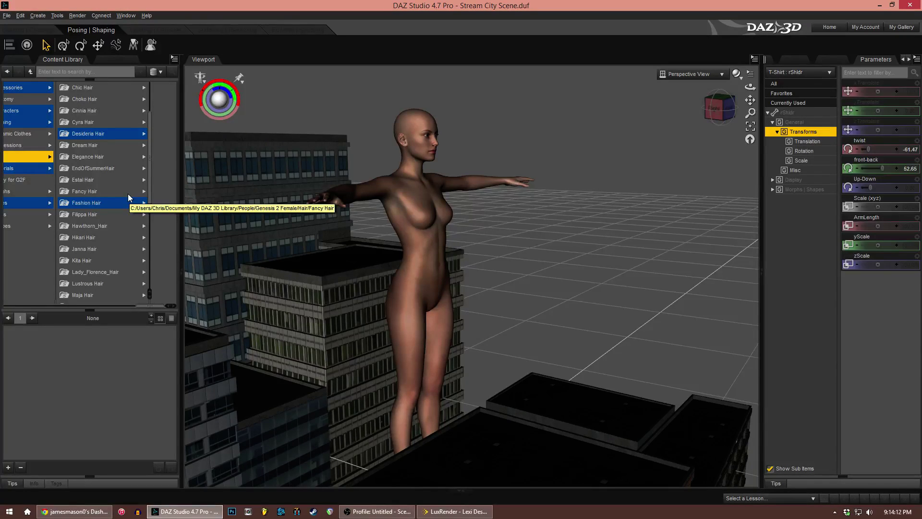
scroll(128, 193, "down", 2)
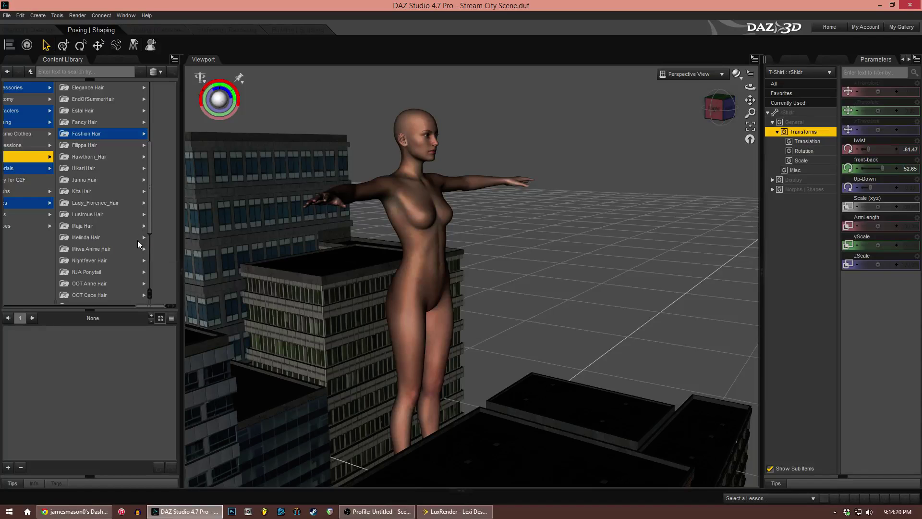
left_click(115, 223)
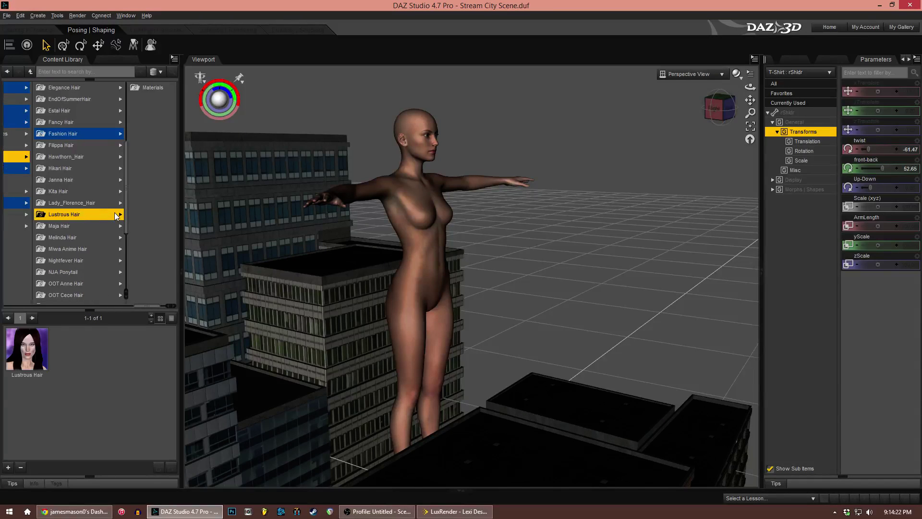
left_click(80, 248)
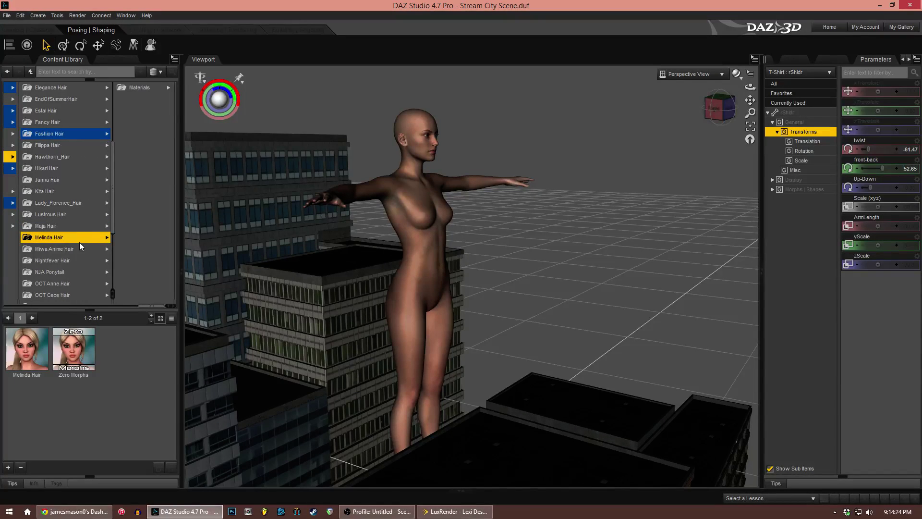
left_click(76, 258)
left_click(73, 272)
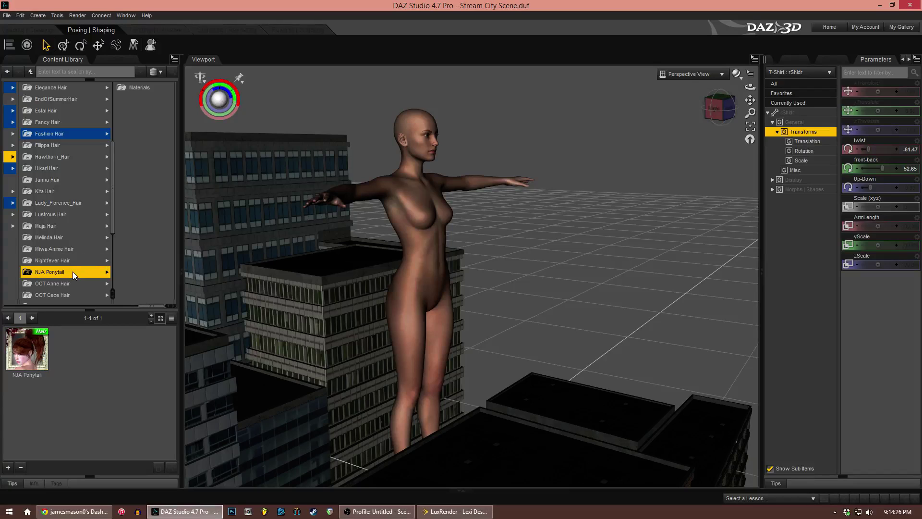
scroll(73, 272, "down", 1)
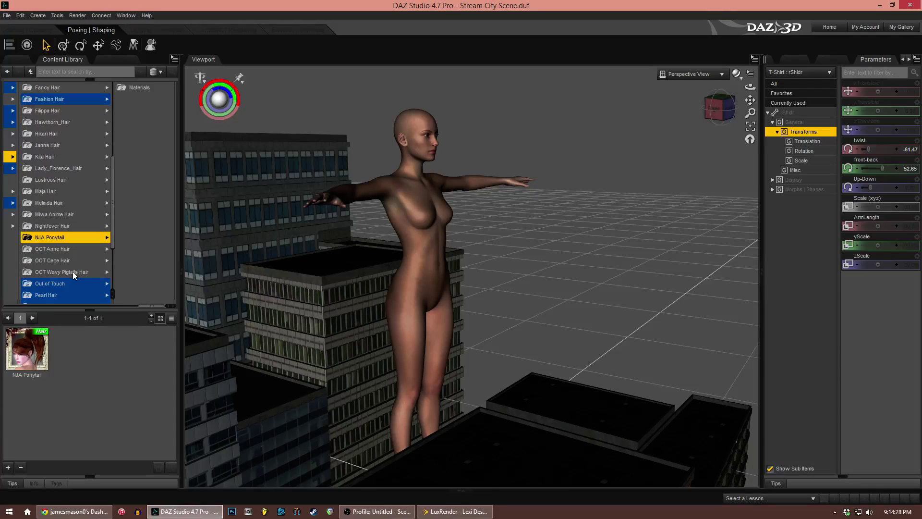
- Look back through the earlier hair folders and preview Hawthorn, Fashion, Charm and Choko Hair
scroll(65, 259, "up", 3)
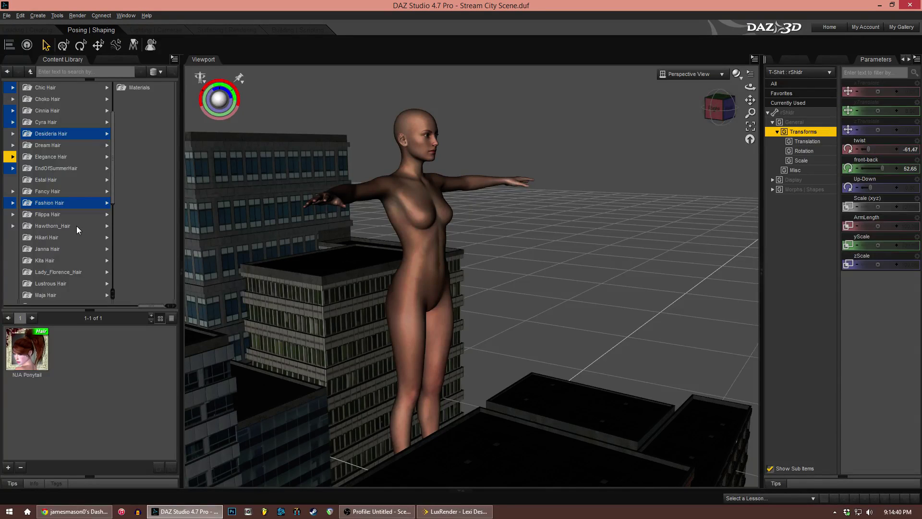
scroll(81, 229, "up", 2)
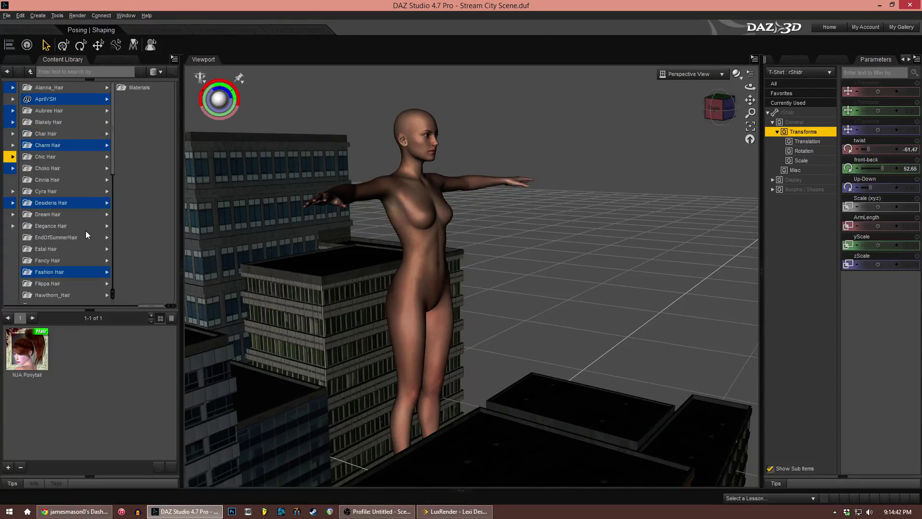
scroll(86, 230, "down", 3)
left_click(68, 191)
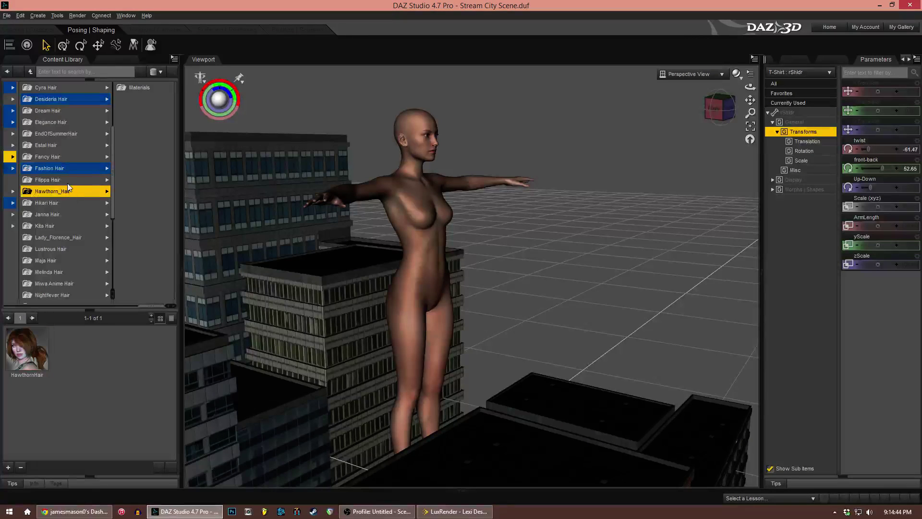
left_click(72, 168)
scroll(83, 223, "up", 2)
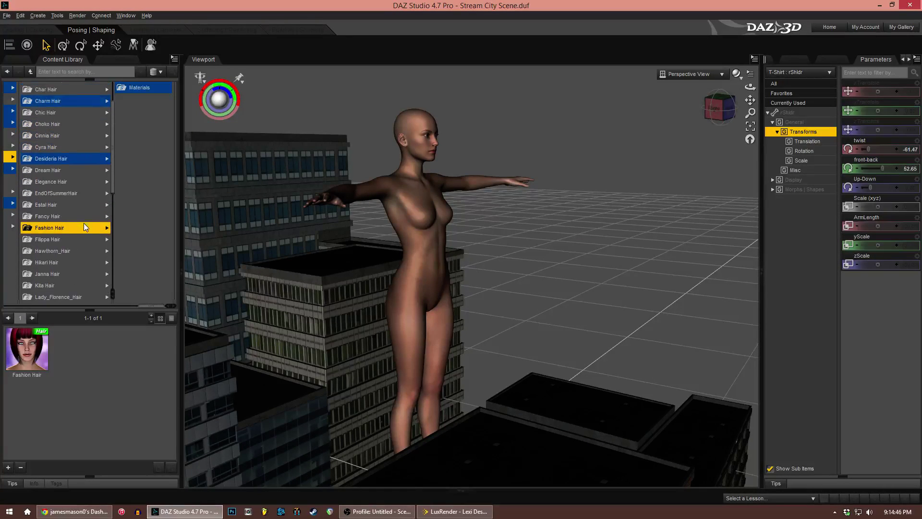
scroll(83, 224, "up", 1)
scroll(83, 222, "up", 3)
left_click(77, 146)
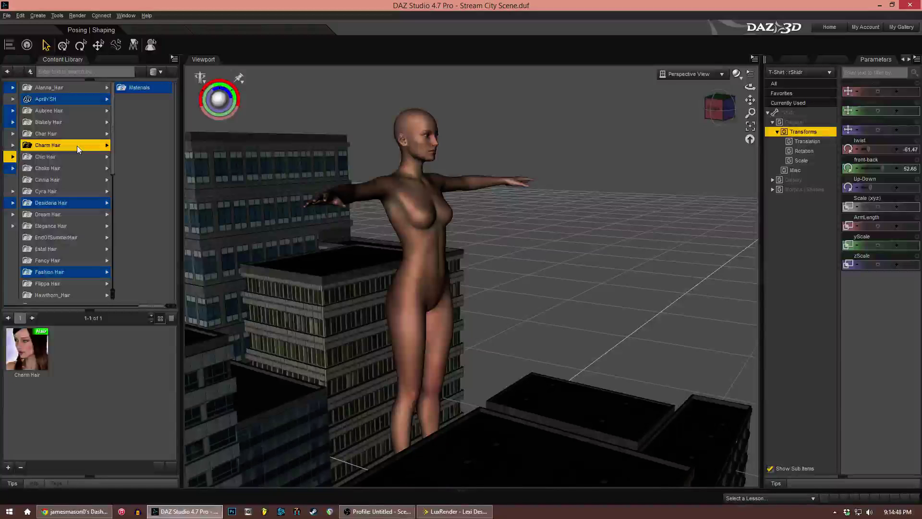
left_click(61, 166)
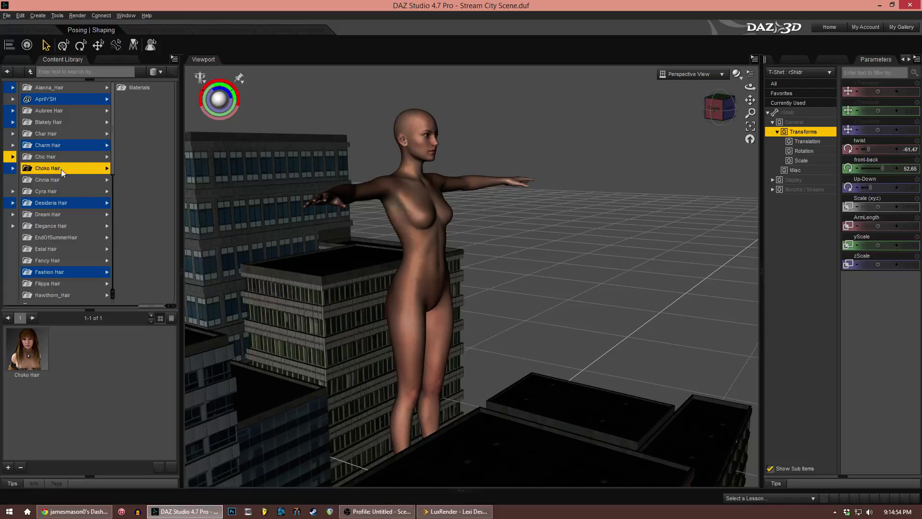
- Load Yu Hair from the SWAM hair collection and return to the scene's node list
scroll(106, 231, "down", 10)
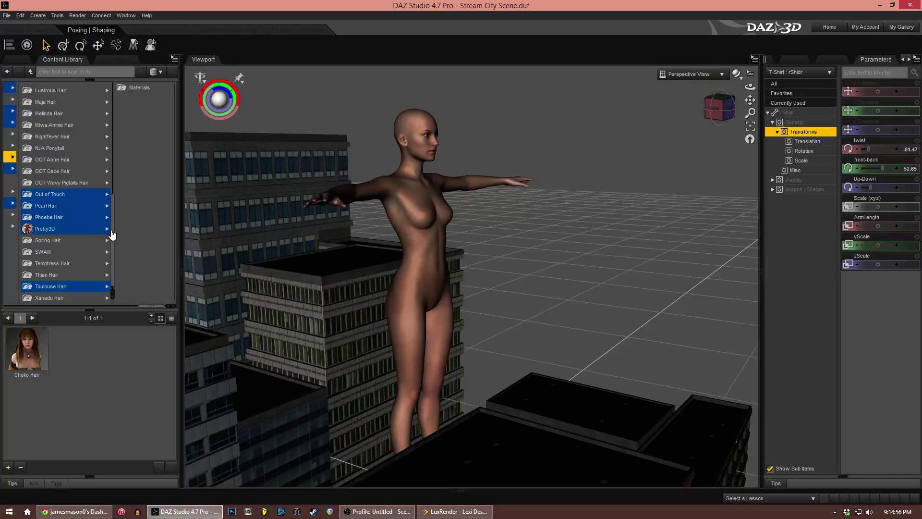
left_click(77, 217)
left_click(74, 239)
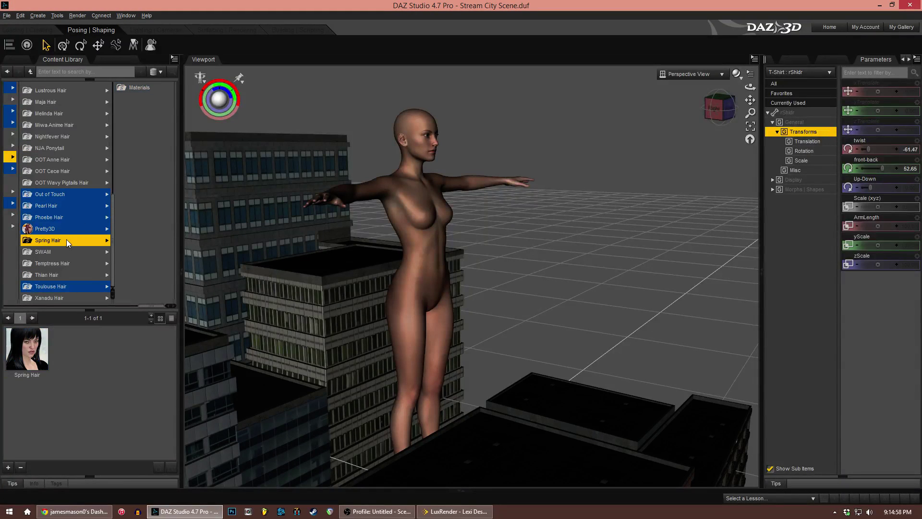
left_click(56, 252)
left_click(139, 191)
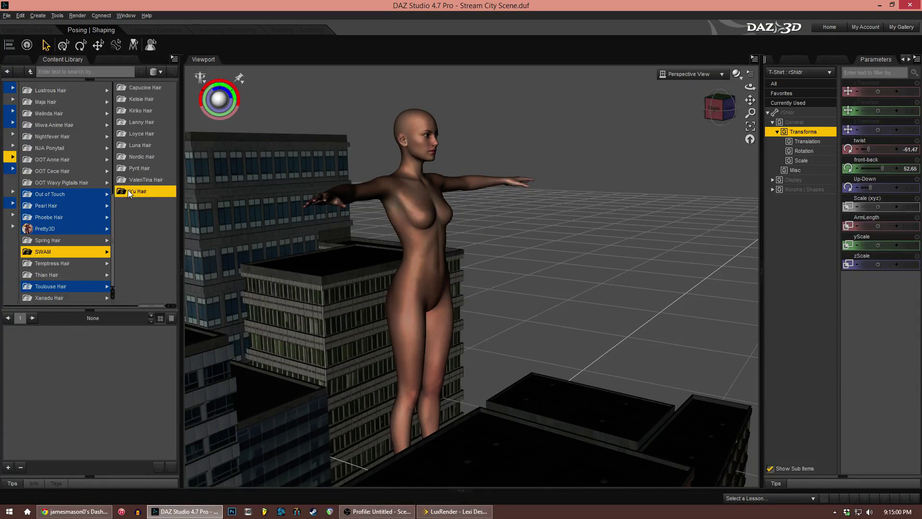
double_click(45, 332)
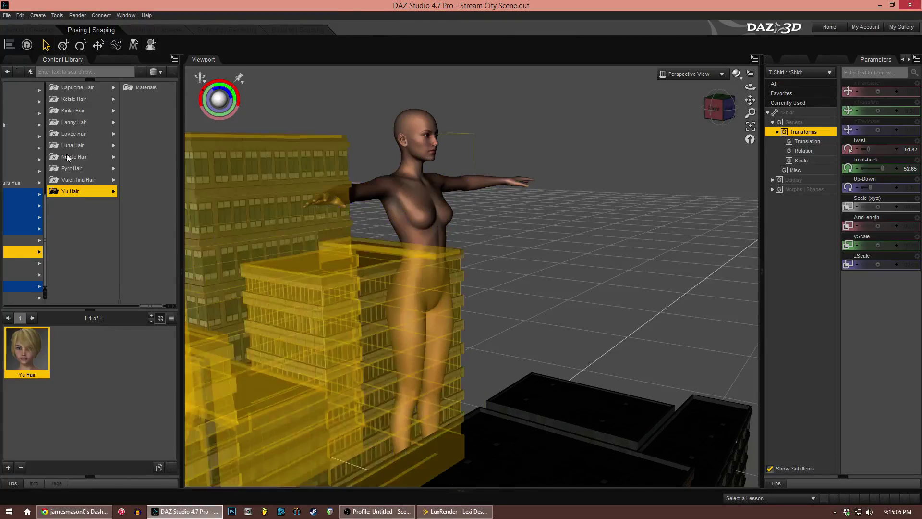
left_click(16, 60)
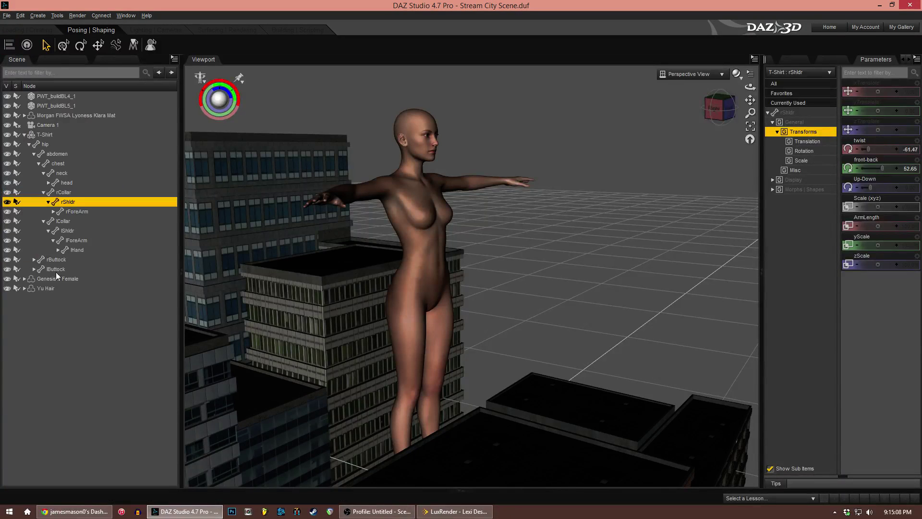